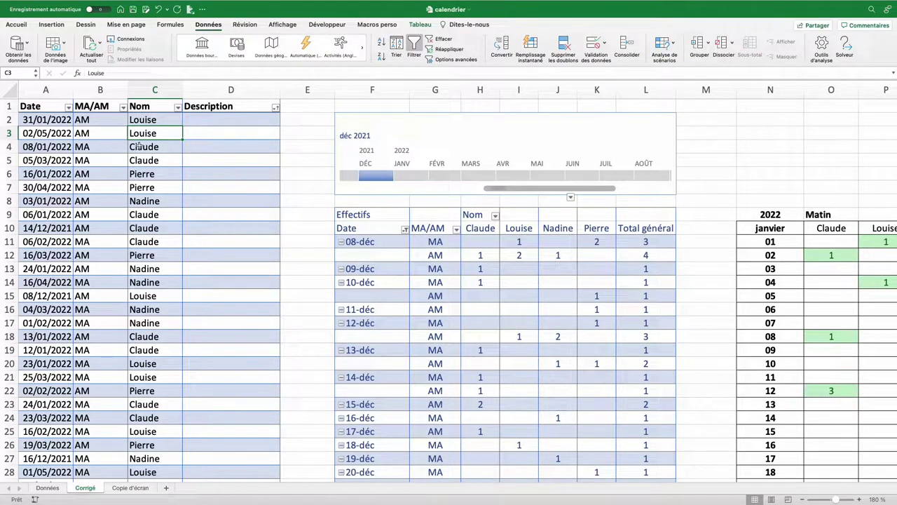
Step: Inspect the source Date, MA/AM and Nom columns and how the existing pivot table is built
left_click(35, 104)
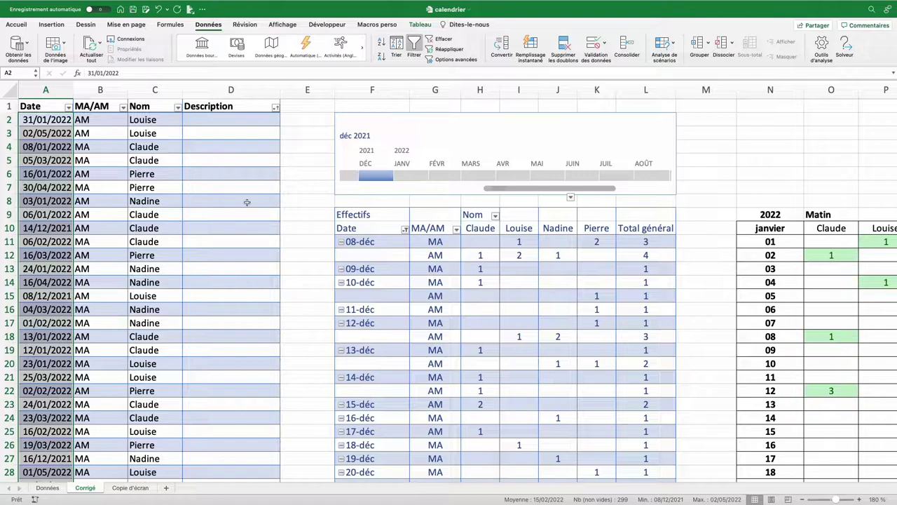
left_click(382, 271)
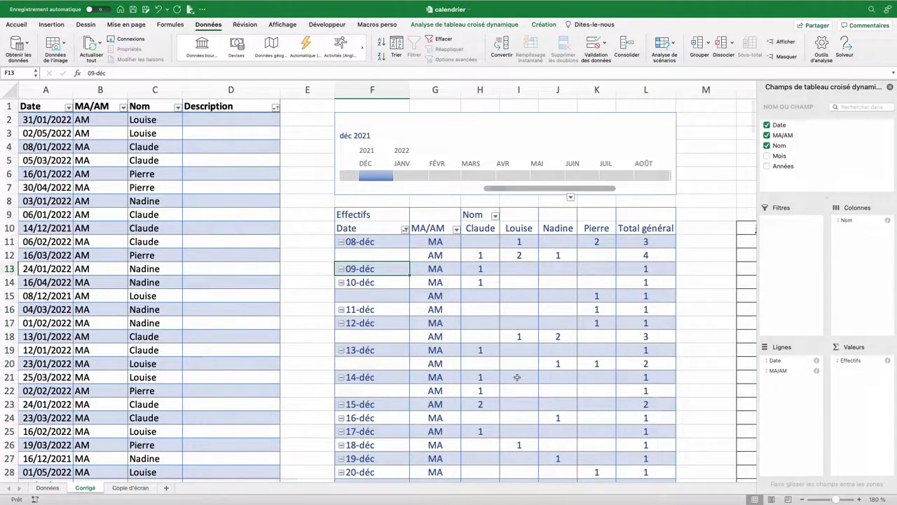
left_click(101, 162)
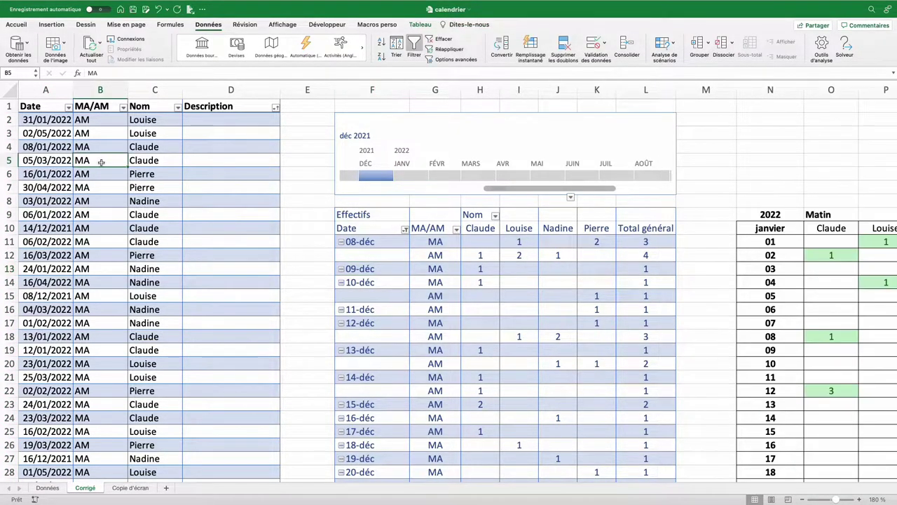
left_click(93, 122)
key("ctrl+shift+Down")
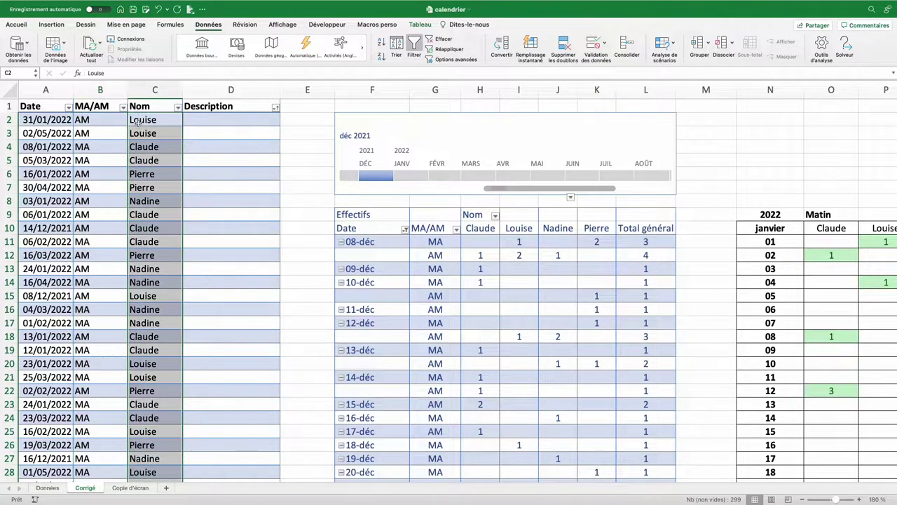
left_click(156, 103)
left_click(223, 105)
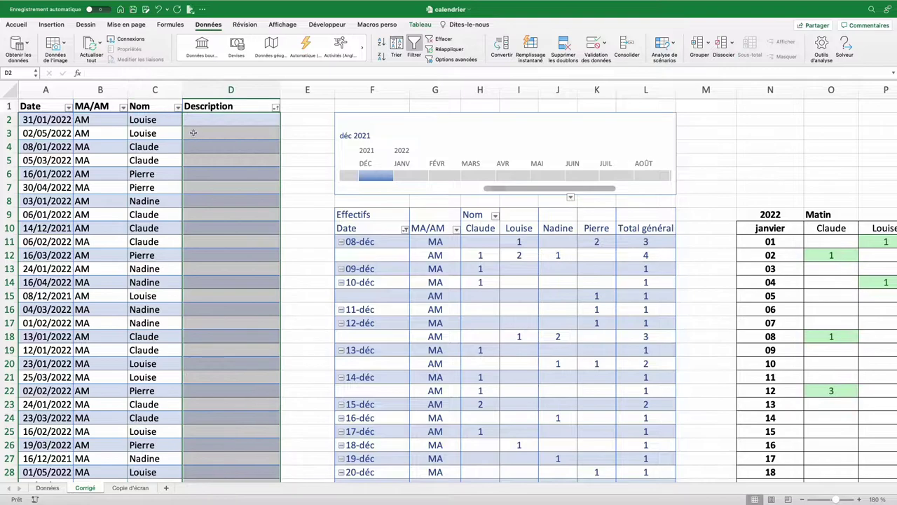
left_click(157, 146)
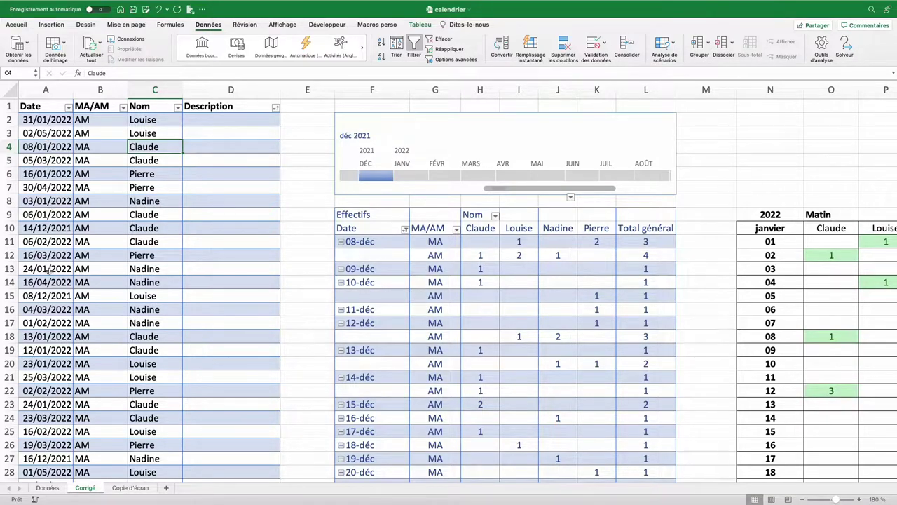
left_click(307, 295)
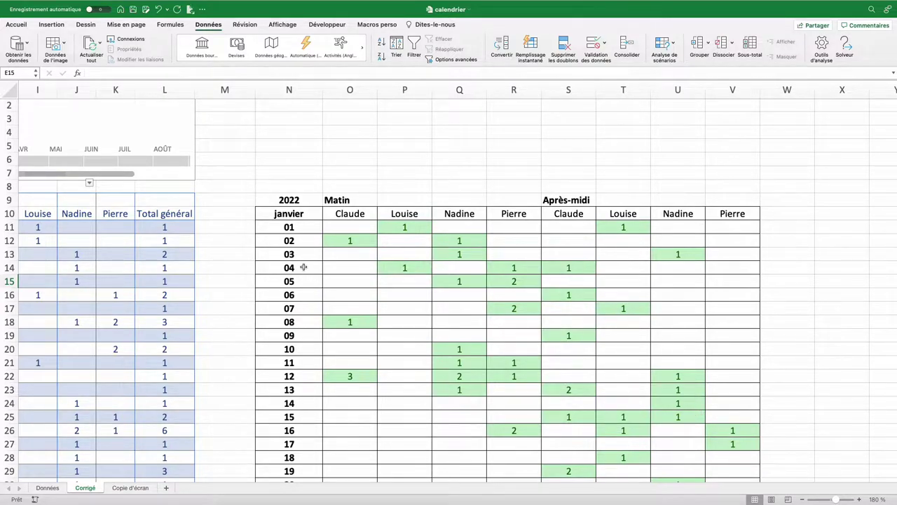
Step: Switch the calendar's month dropdown in N10 to février, then return to the raw Données list
left_click(314, 217)
left_click(326, 218)
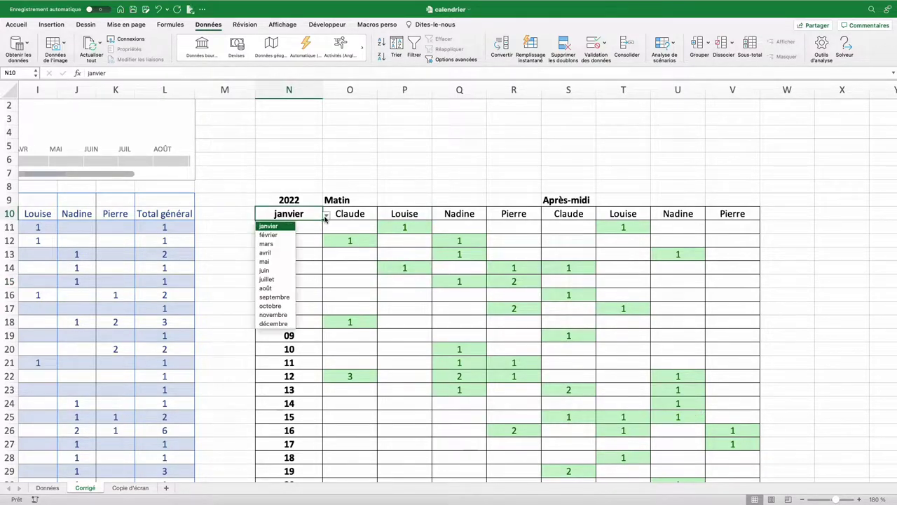
left_click(279, 235)
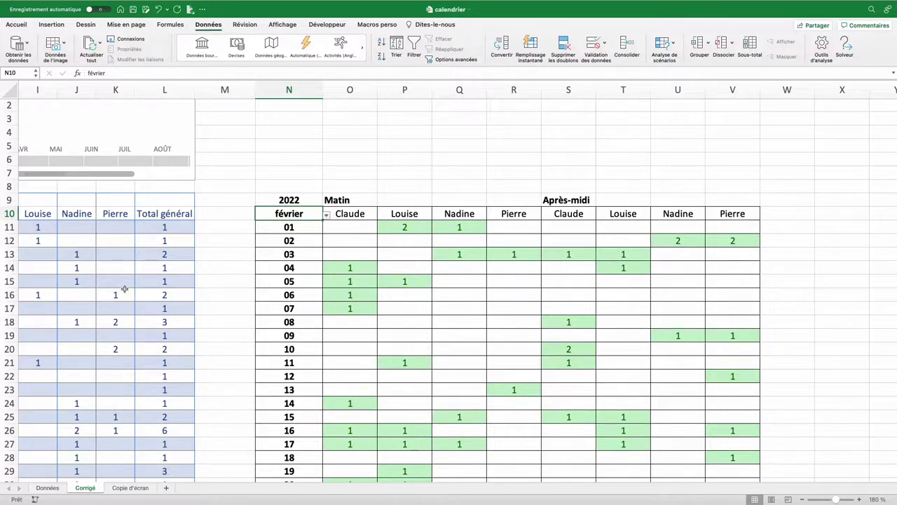
scroll(124, 289, "left", 8)
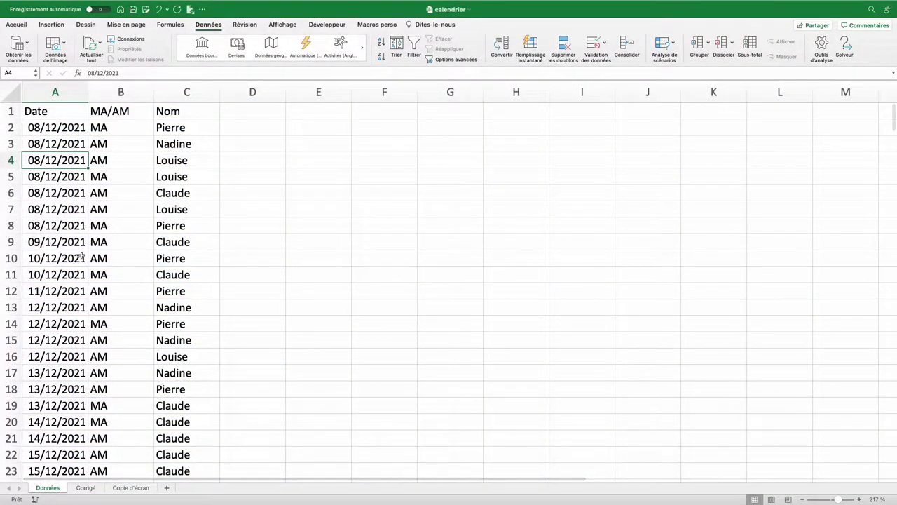
Step: Format A1:C300 with headers as a blue banded table named data
left_click(15, 25)
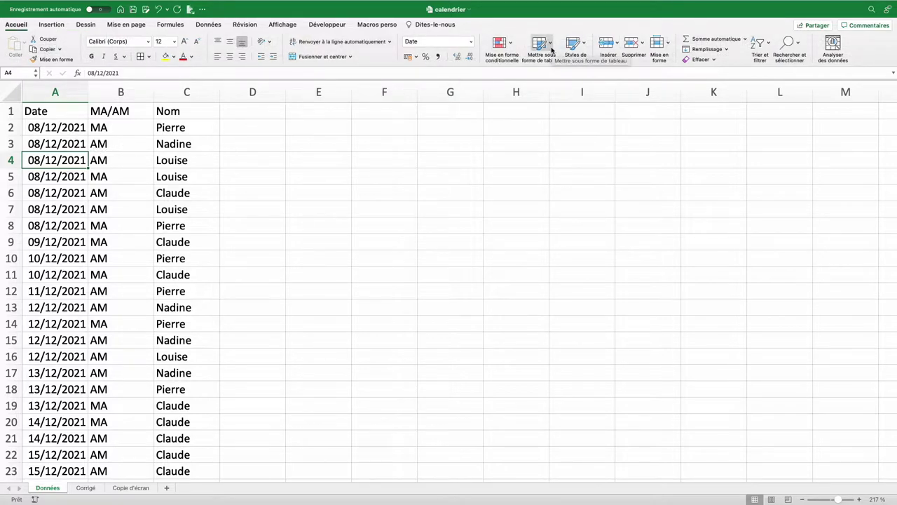
left_click(552, 49)
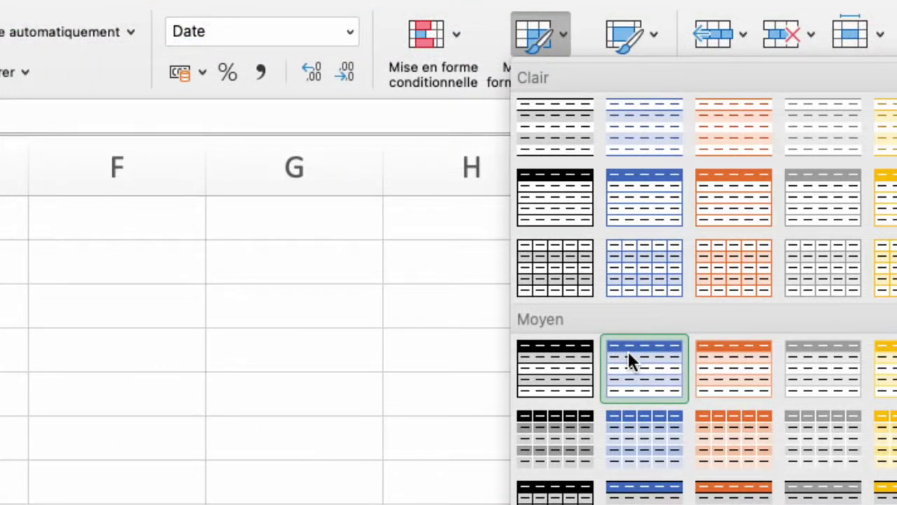
left_click(628, 350)
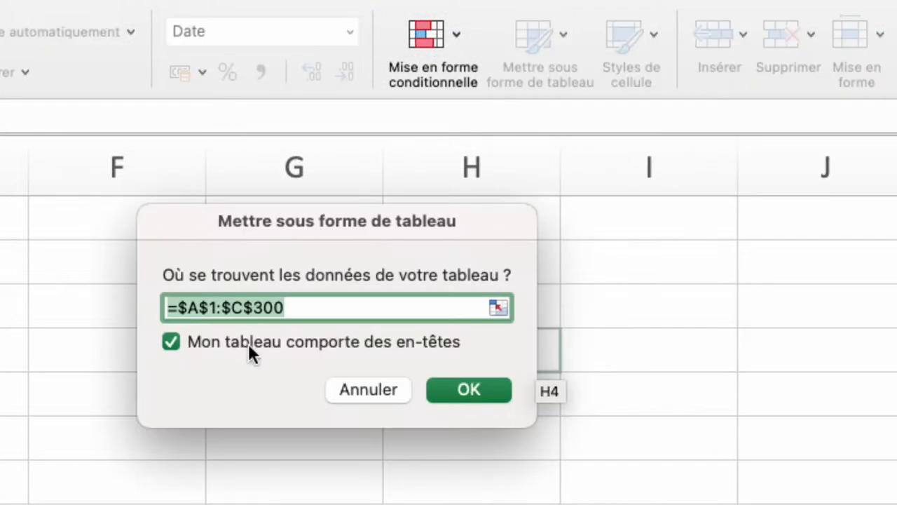
left_click(468, 391)
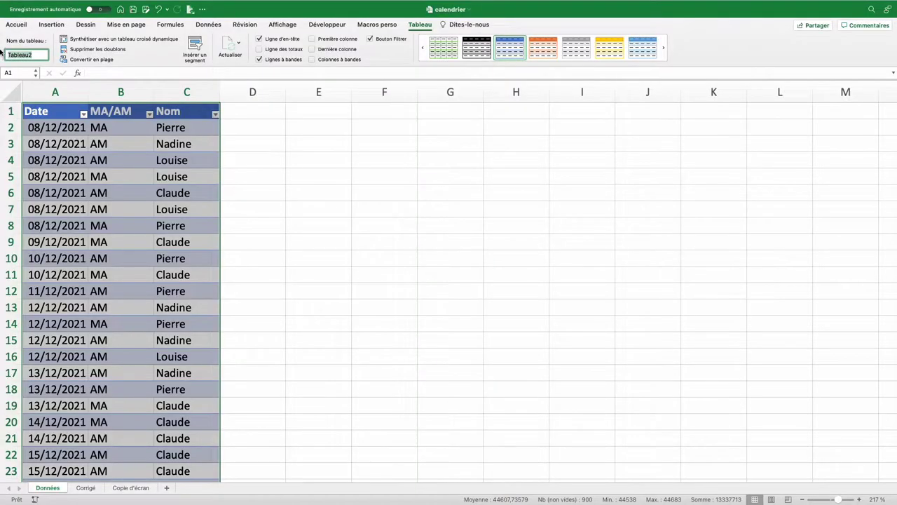
type("d")
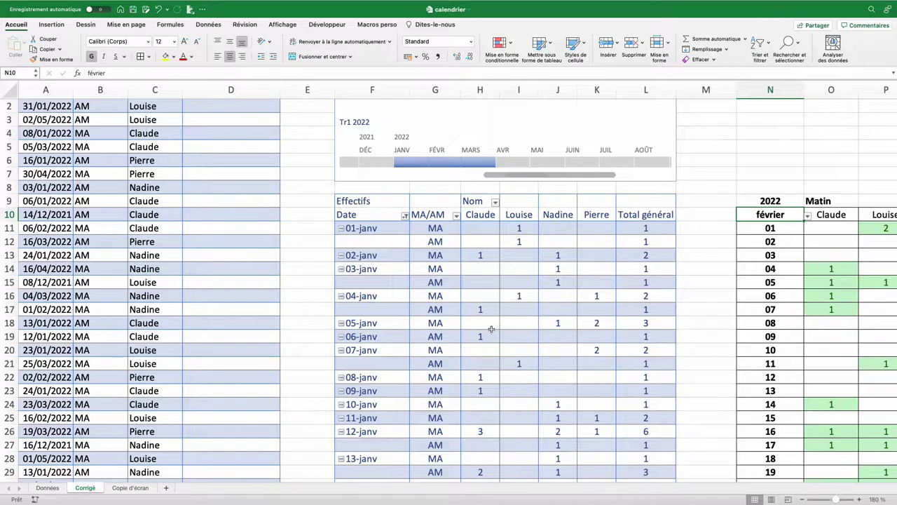
key("ctrl+Page_Up")
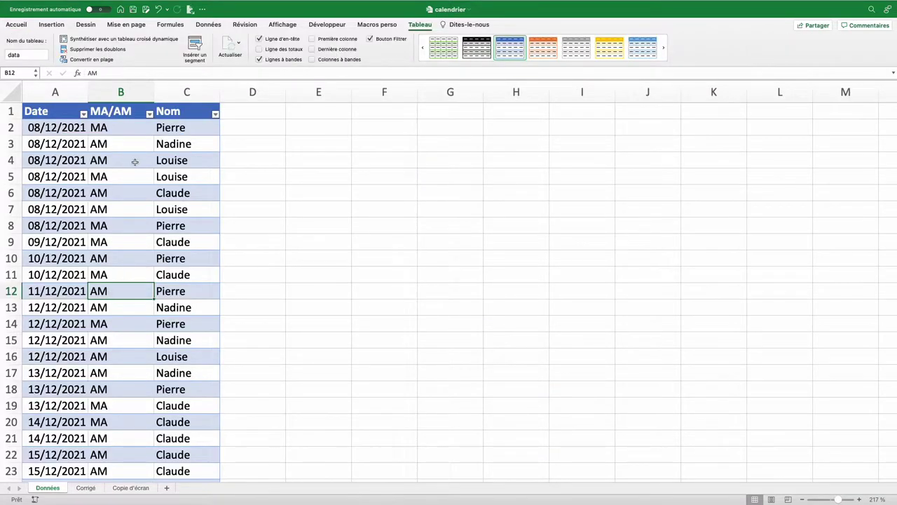
Step: Insert an empty pivot table from the data table at cell E3 on the existing sheet
left_click(52, 26)
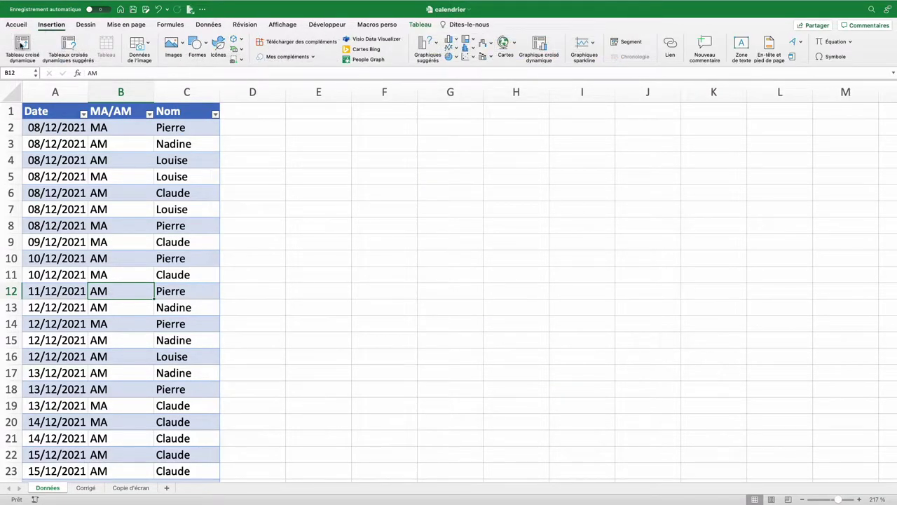
left_click(21, 43)
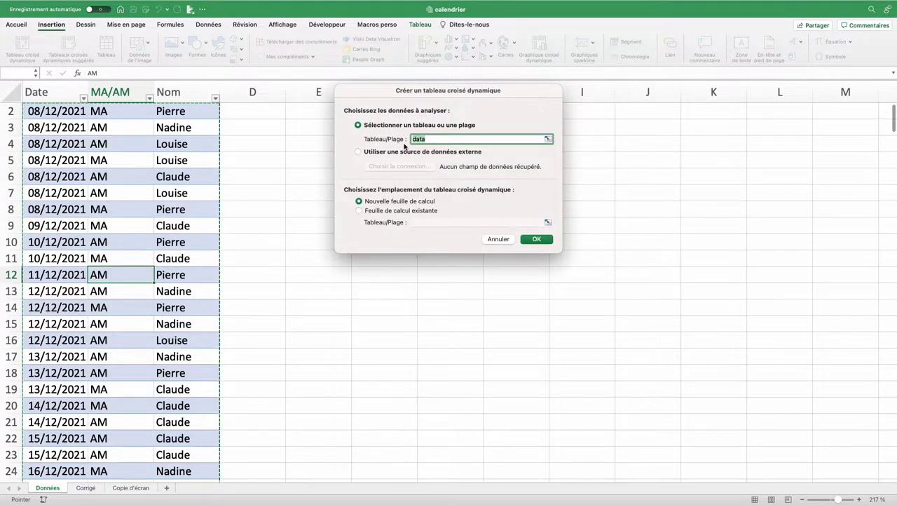
left_click(359, 212)
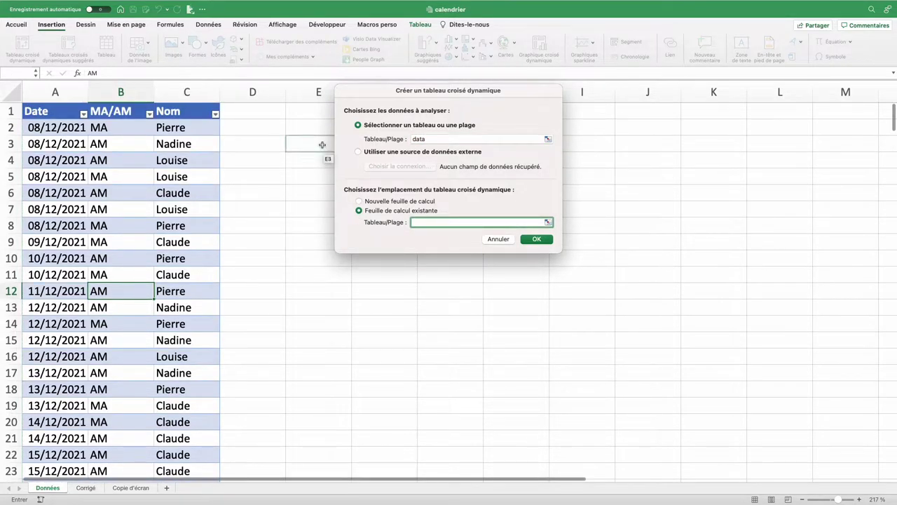
left_click(321, 145)
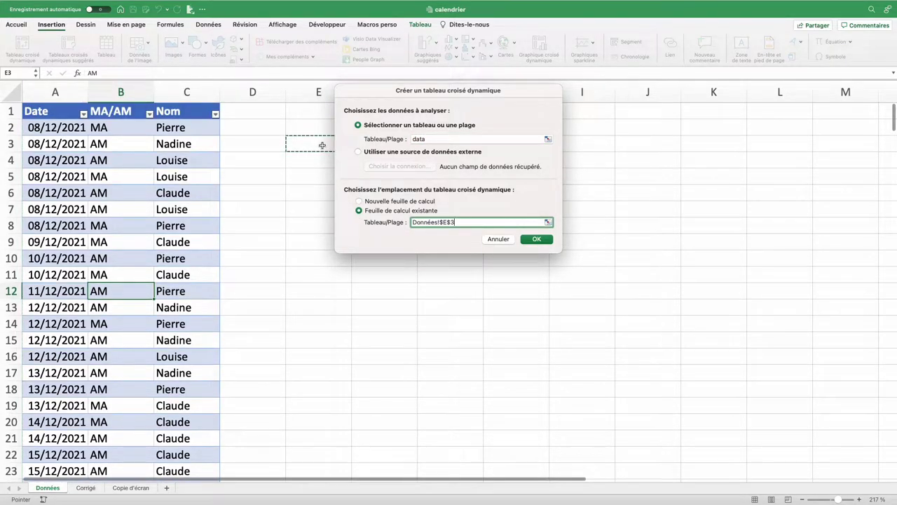
left_click(540, 241)
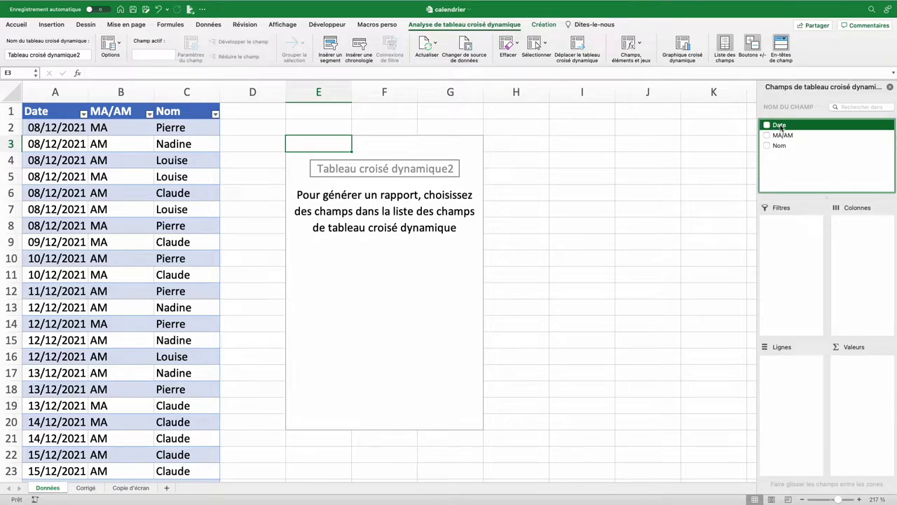
Step: Put Date in the pivot rows and remove the Années and Trimestres levels, leaving months
left_click_drag(780, 126, 803, 374)
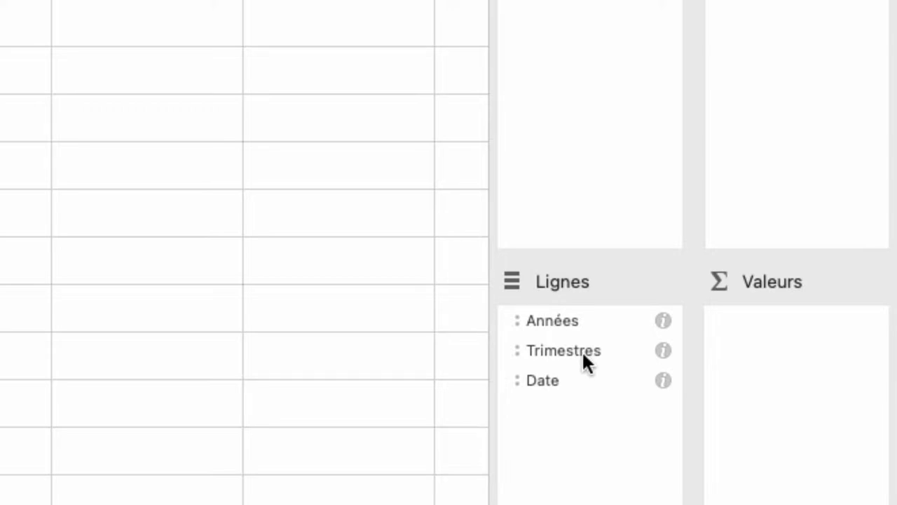
left_click(764, 360)
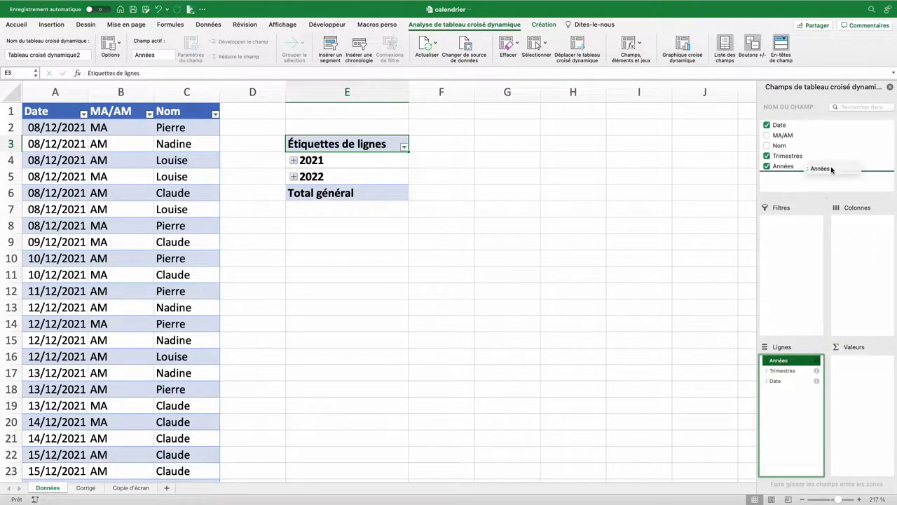
left_click_drag(785, 363, 790, 168)
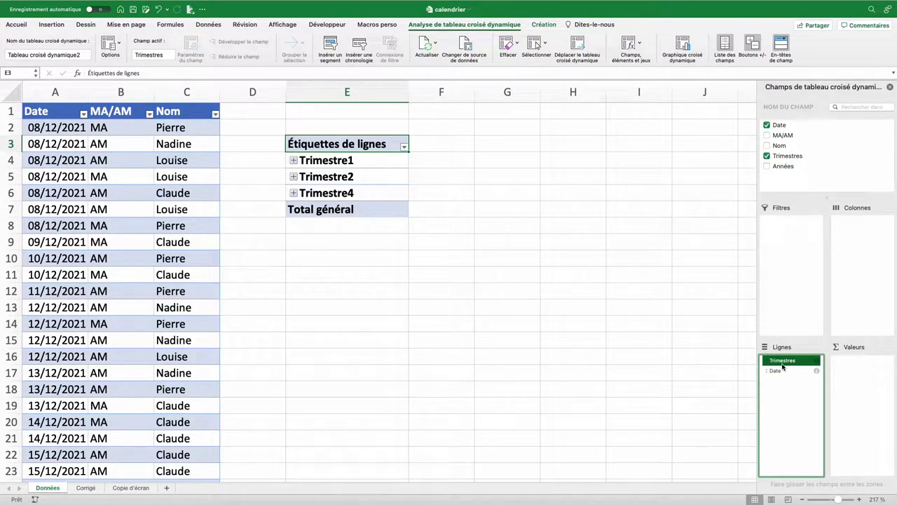
left_click_drag(783, 361, 799, 167)
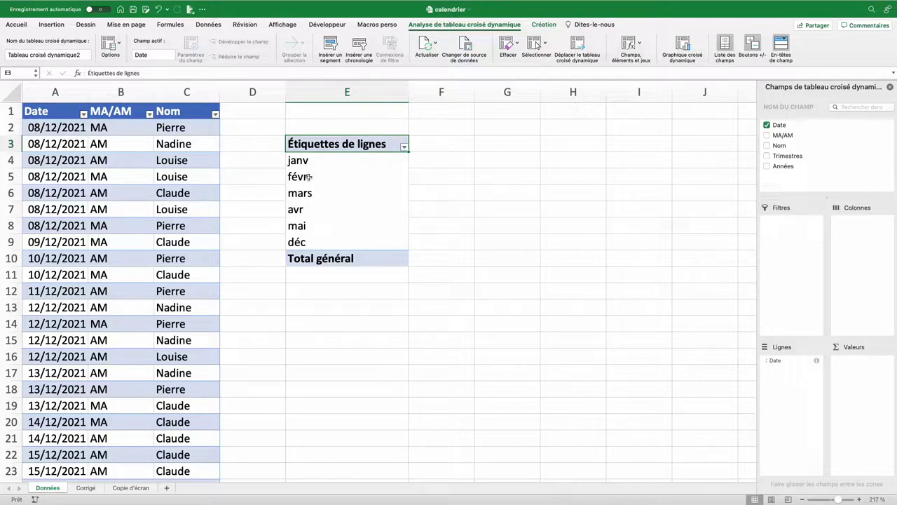
Step: Group the pivot dates by Jours and add Nom to the columns (Claude, Louise, Nadine, Pierre)
right_click(308, 178)
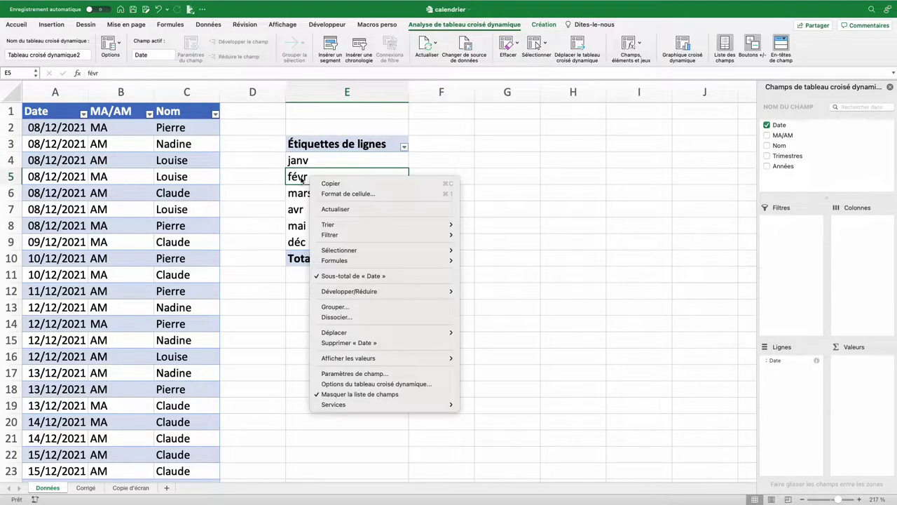
left_click(347, 307)
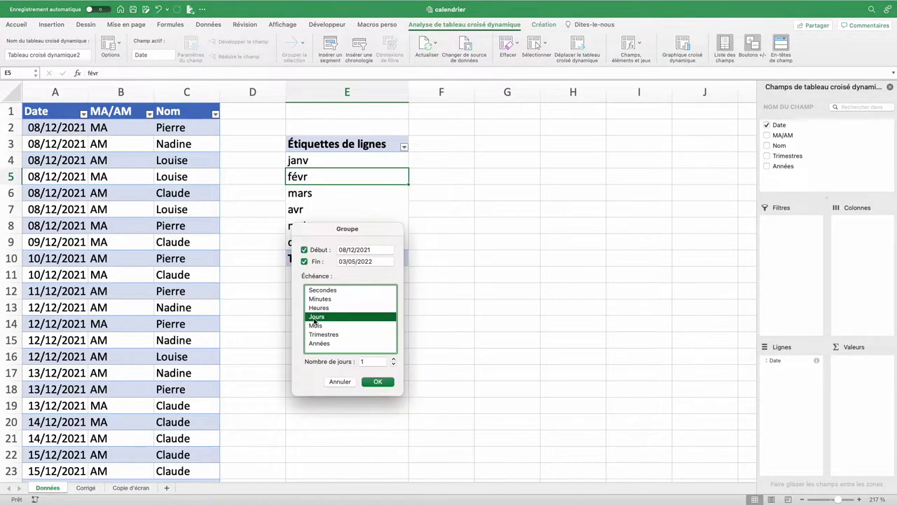
left_click(376, 382)
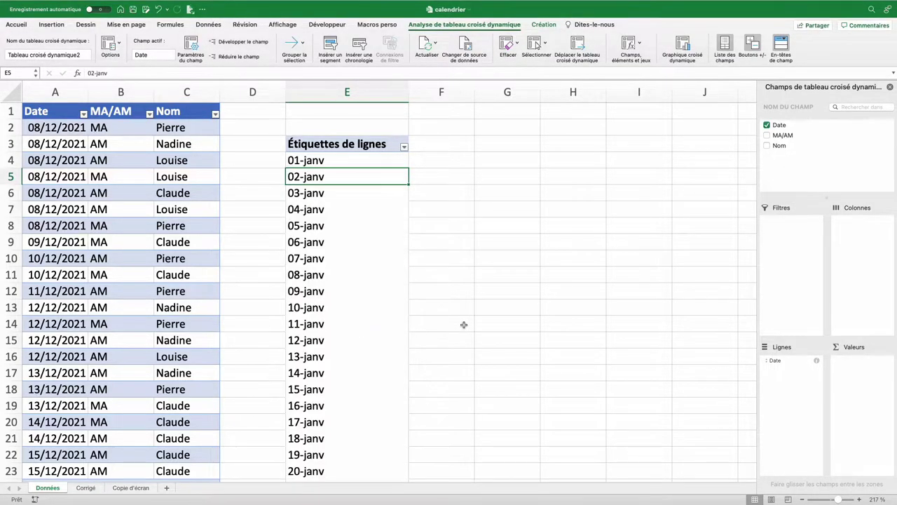
left_click_drag(779, 145, 866, 263)
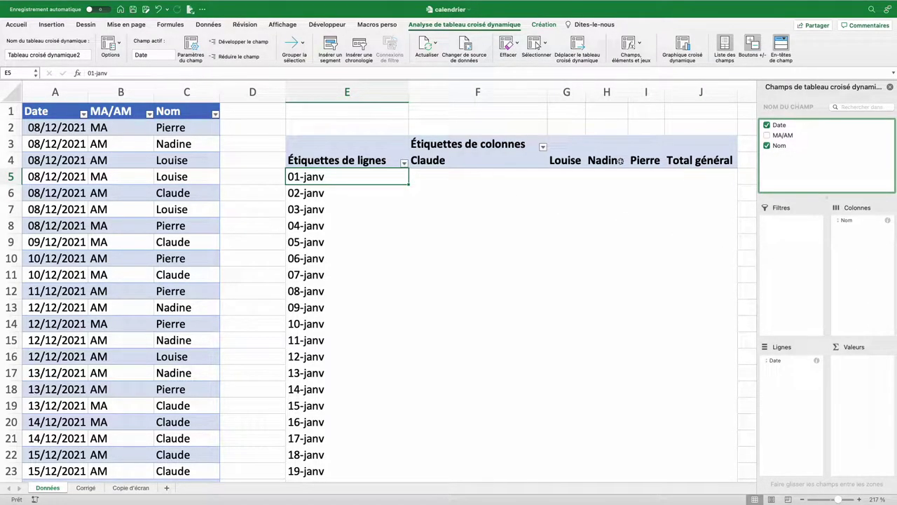
Step: Rename the pivot headers to Noms and Date, and add MA/AM to the rows under Date
left_click(484, 144)
type("Nom")
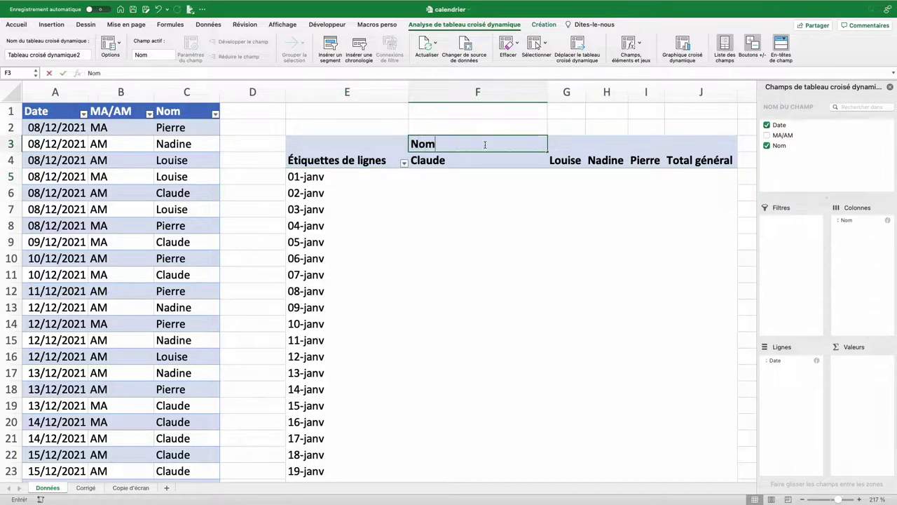
type("s")
left_click(348, 160)
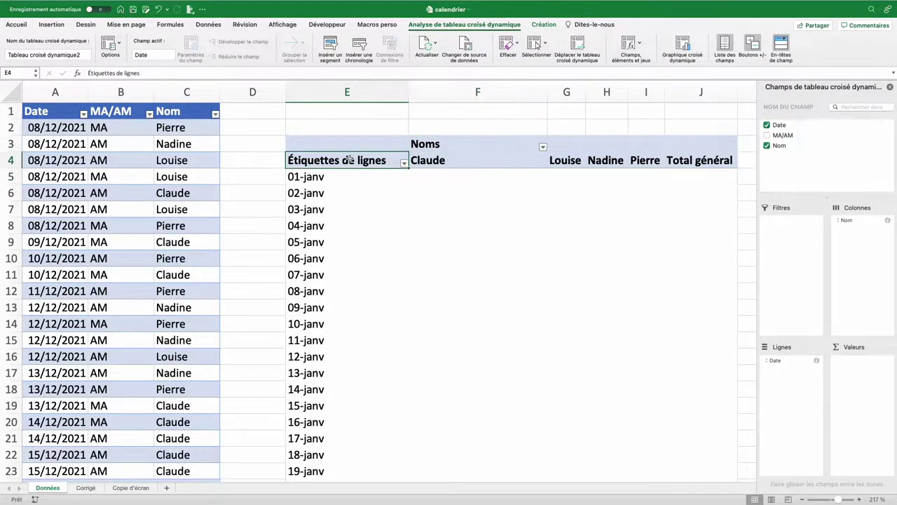
type("Date")
key("Return")
key("Right")
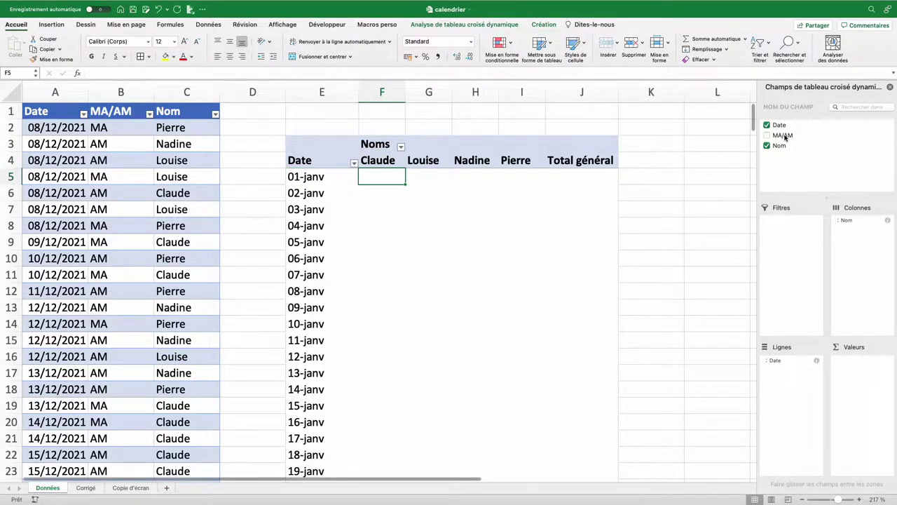
left_click_drag(784, 138, 797, 386)
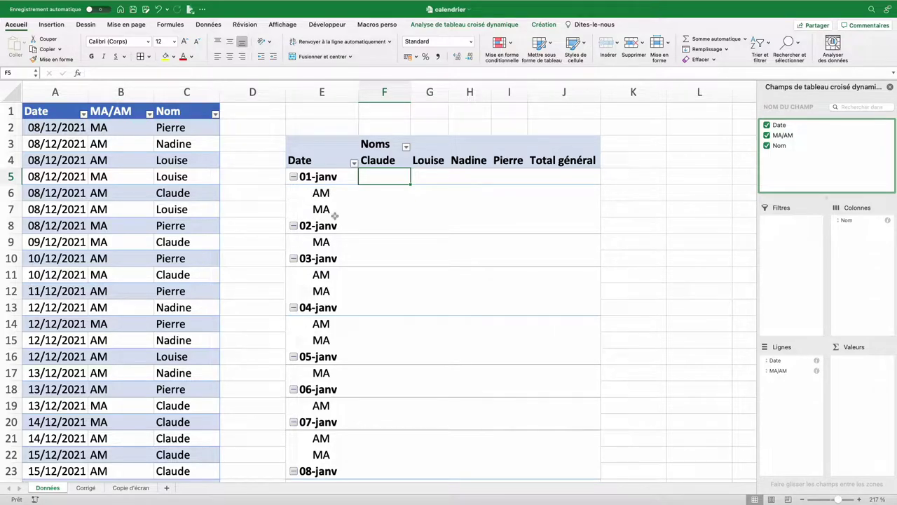
Step: Reorder the half-day items so MA comes before AM
left_click(303, 212)
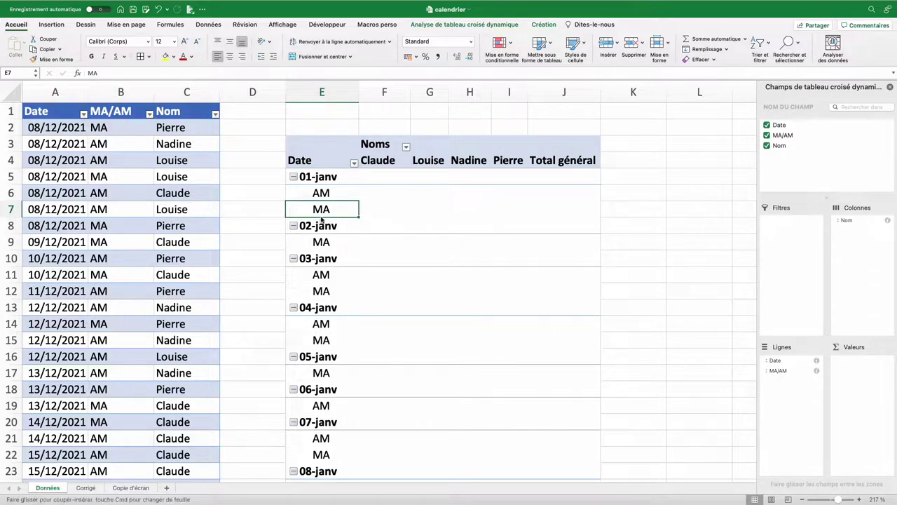
left_click_drag(321, 219, 321, 194)
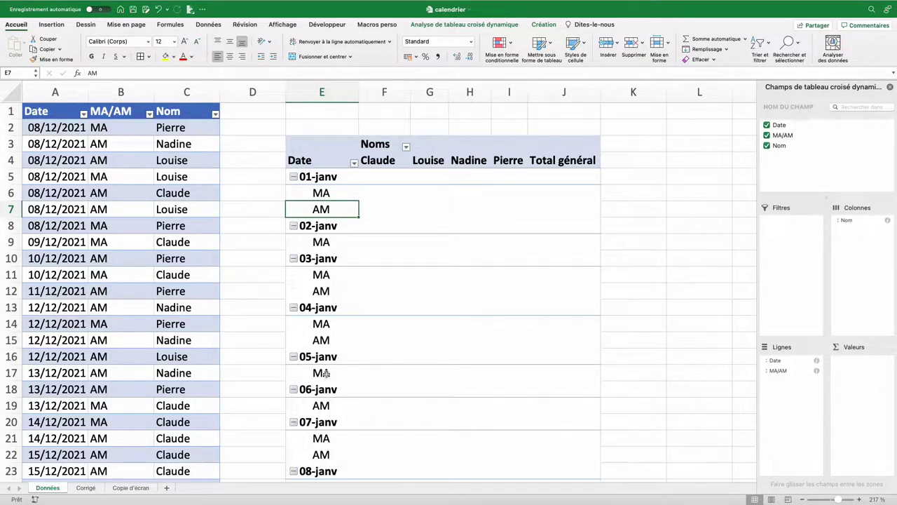
key("Up")
key("Right")
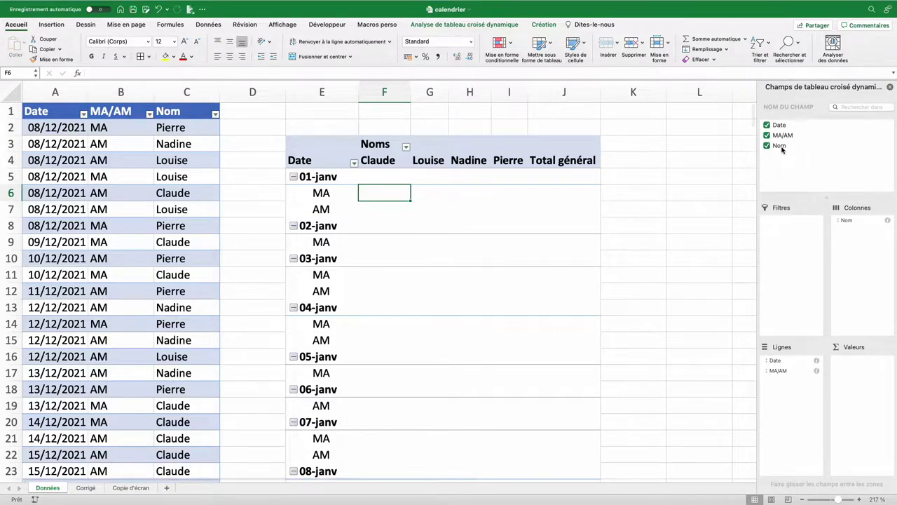
Step: Count names by adding Nom to the values, with the header renamed Effectifs
left_click_drag(781, 146, 858, 381)
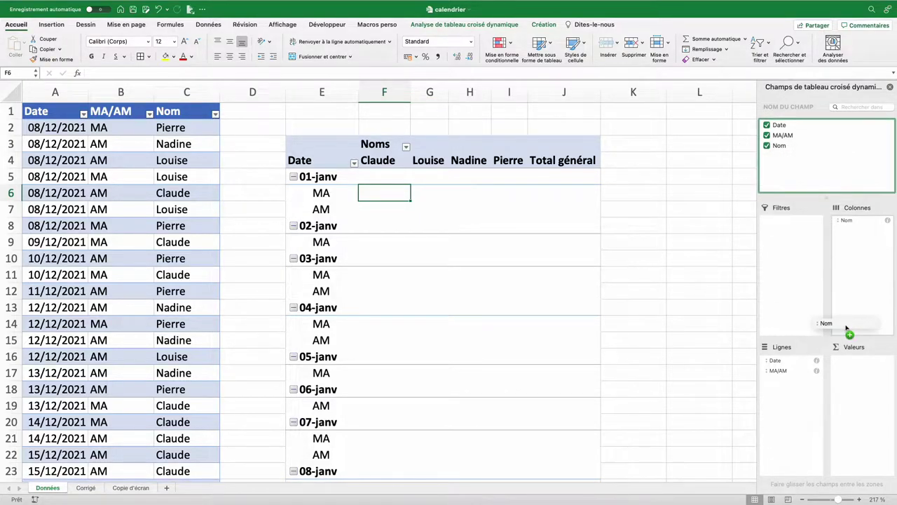
left_click(325, 143)
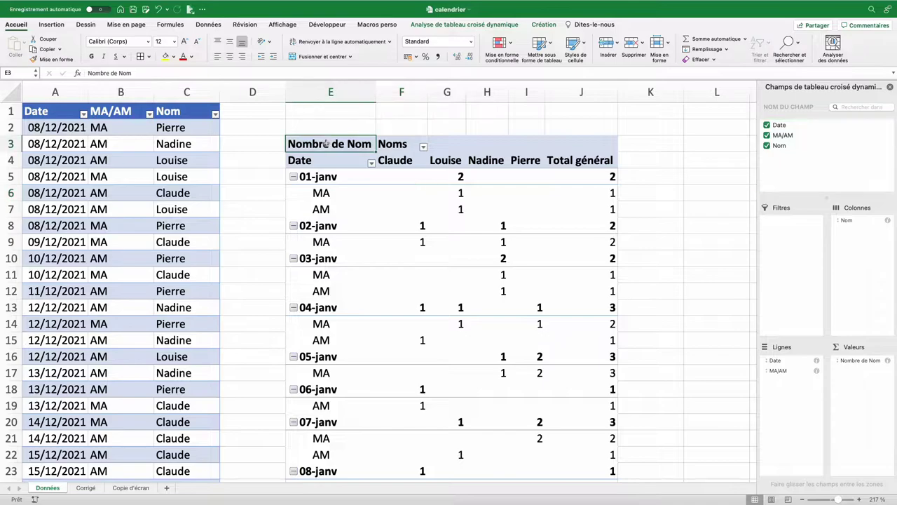
type("Effectifs")
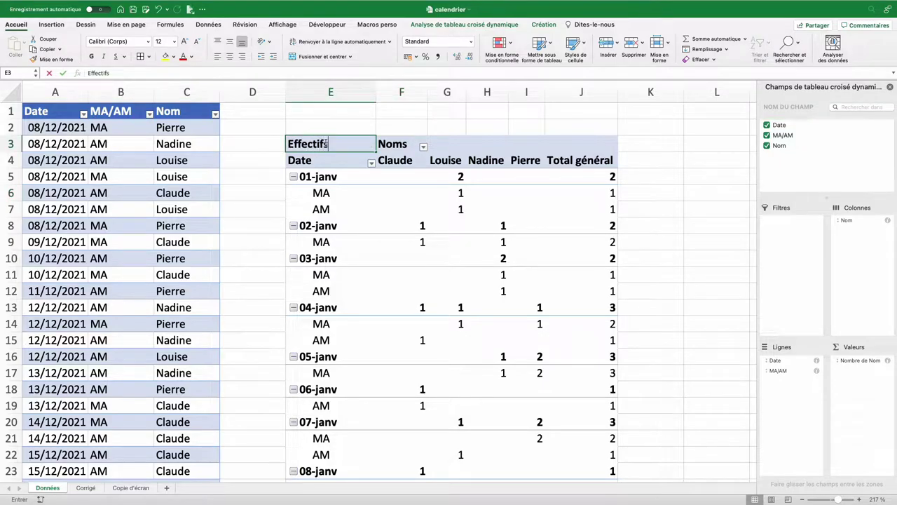
key("Return")
Step: Switch the pivot table's report layout to Afficher sous forme tabulaire
left_click(361, 209)
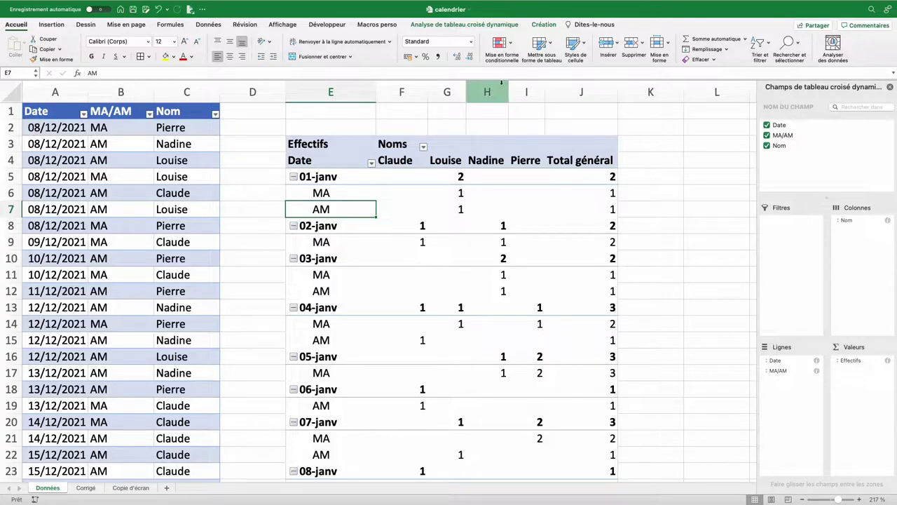
left_click(544, 24)
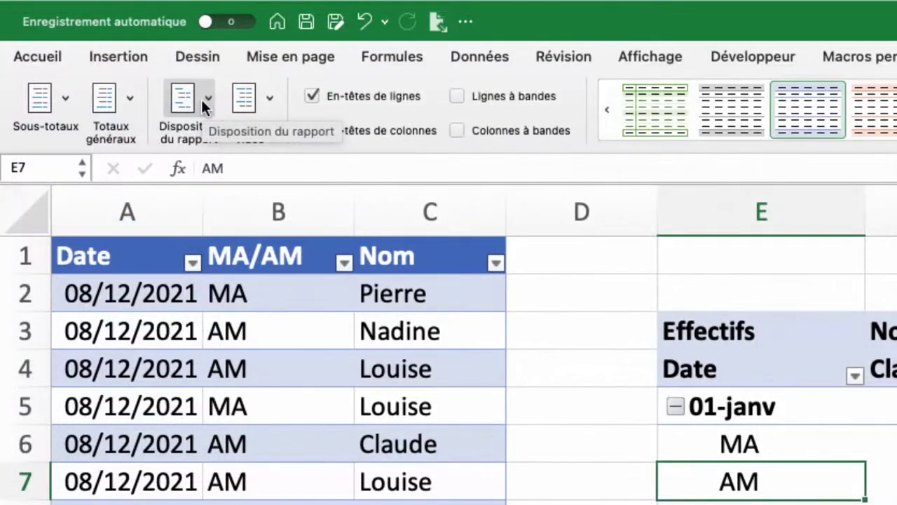
left_click(202, 102)
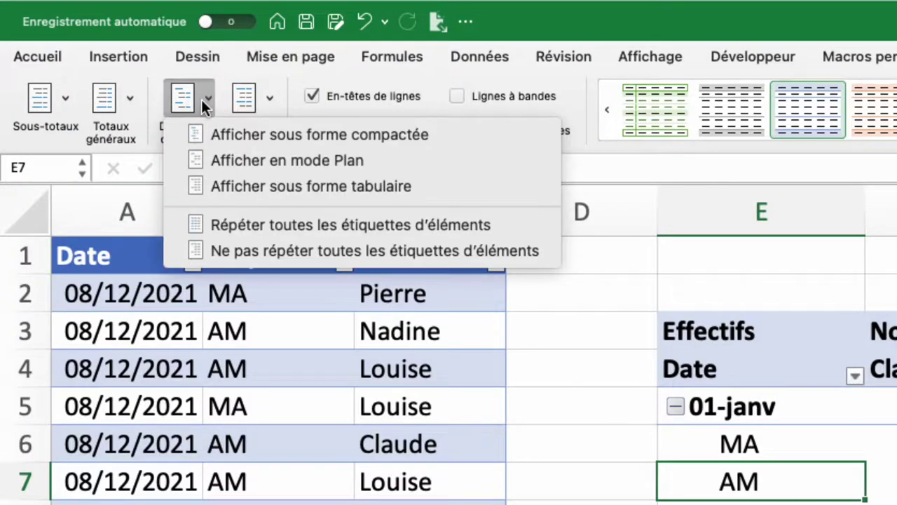
left_click(283, 184)
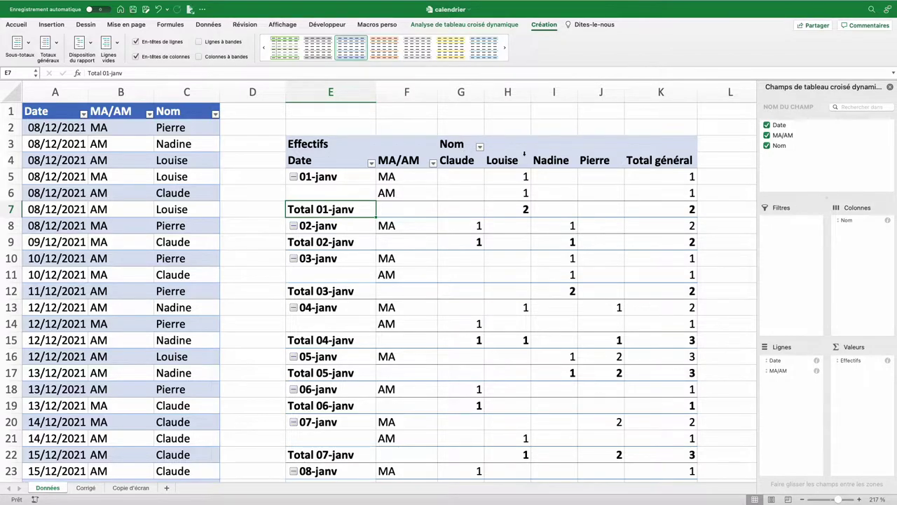
Step: Uncheck Sous-total de « Date » on a per-day Total row to remove the date subtotals
left_click(316, 161)
left_click(389, 163)
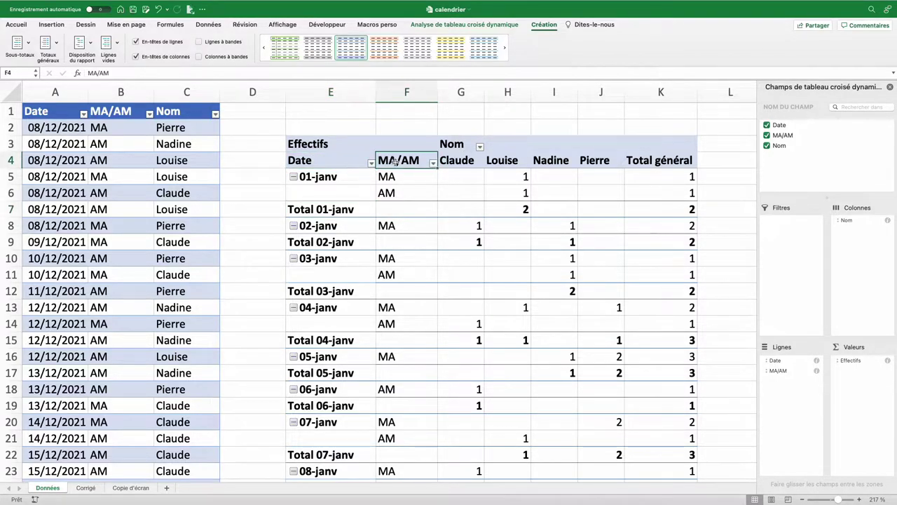
left_click(322, 209)
left_click(331, 242)
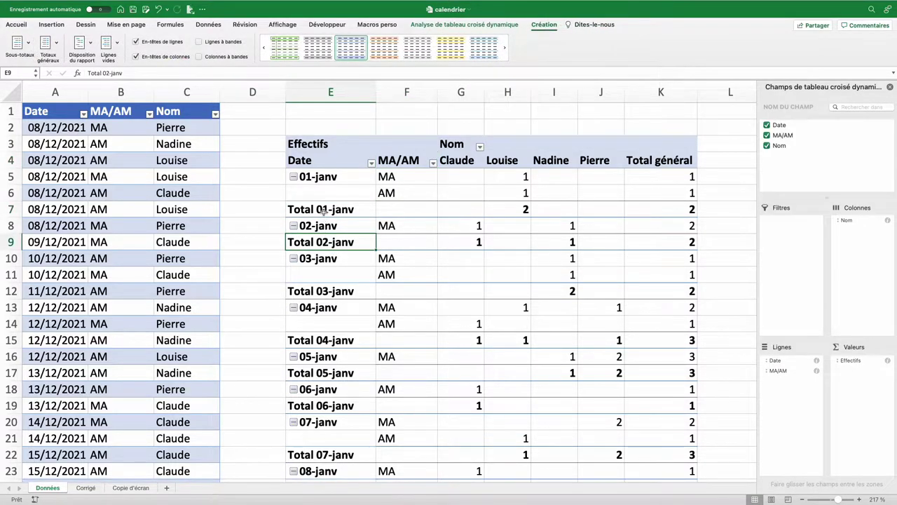
right_click(326, 241)
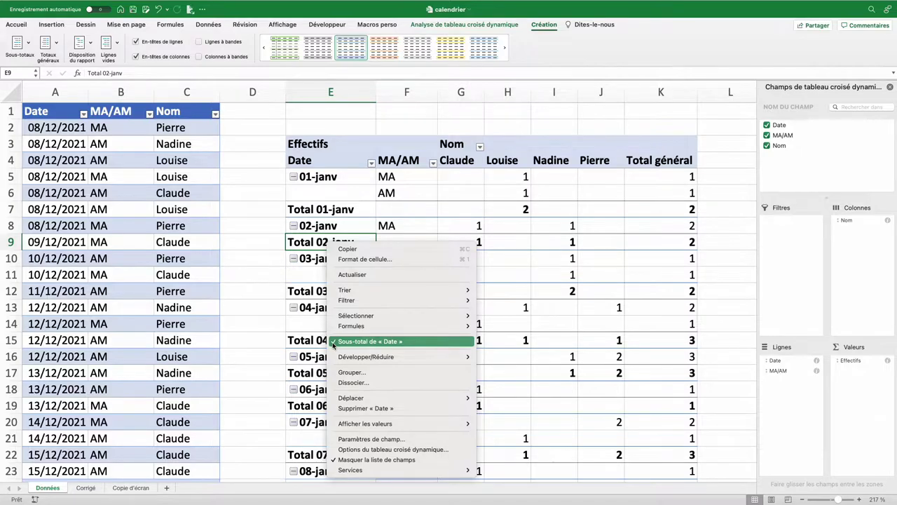
left_click(365, 342)
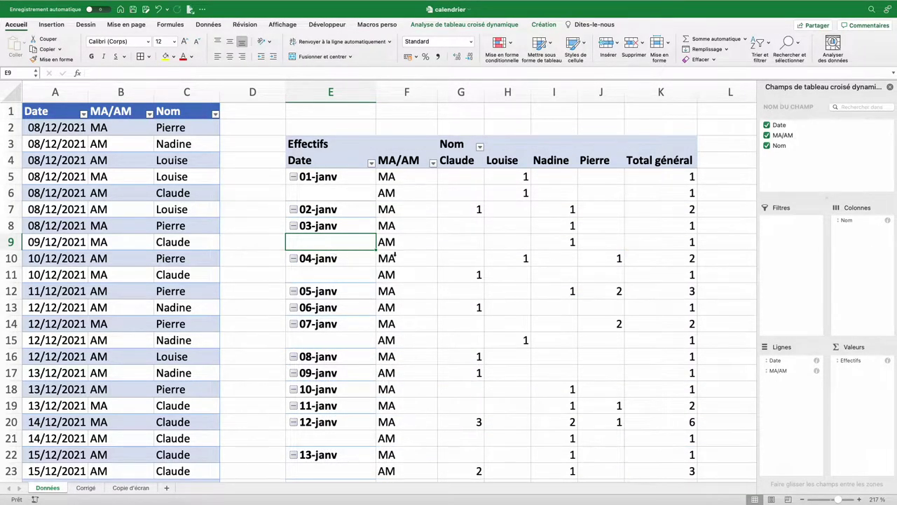
Step: Insert a Date timeline and place it right of the pivot table, over columns J to M
left_click(462, 25)
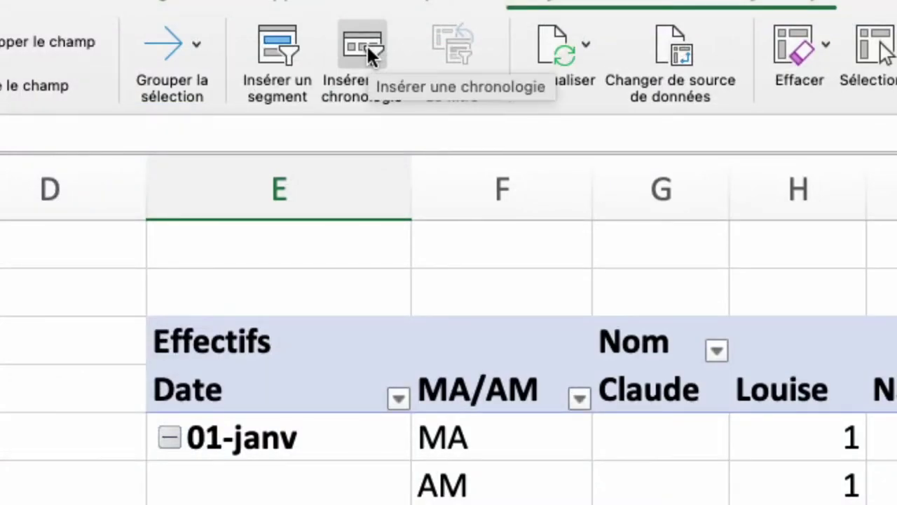
left_click(367, 44)
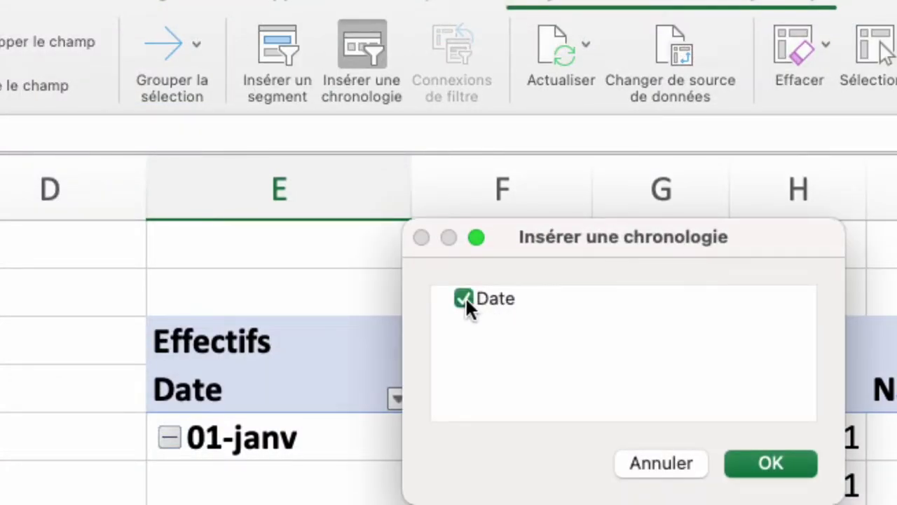
left_click(776, 463)
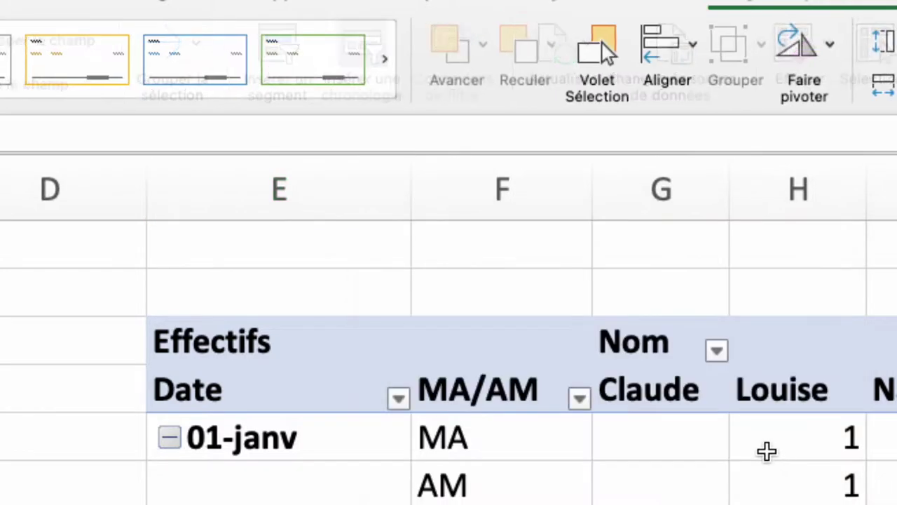
mouse_move(333, 261)
left_mouse_down()
mouse_move(574, 196)
mouse_move(654, 99)
left_mouse_up()
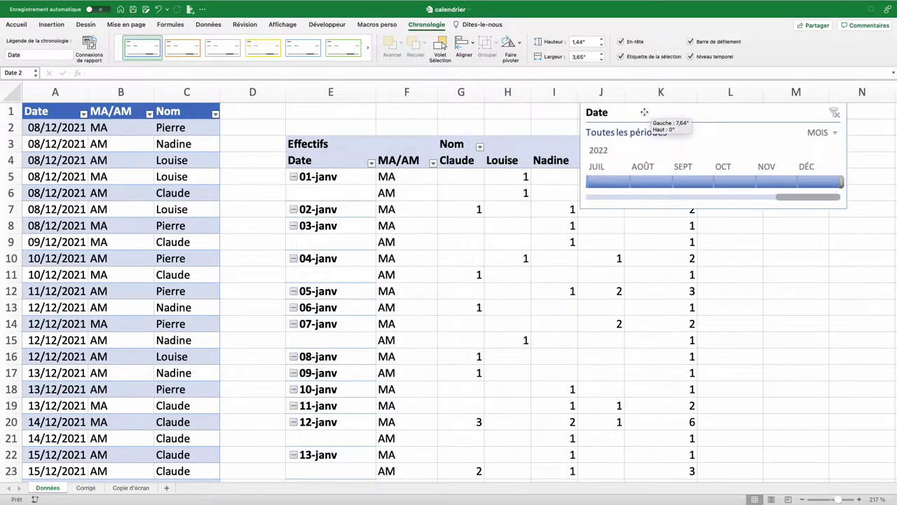
Step: Switch the timeline to years and try filtering to 2021, then 2022
left_click(812, 133)
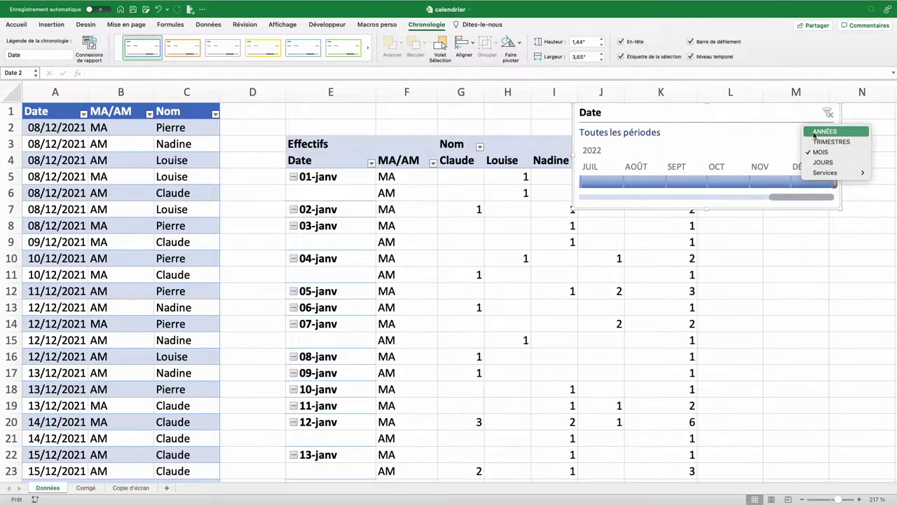
left_click(814, 134)
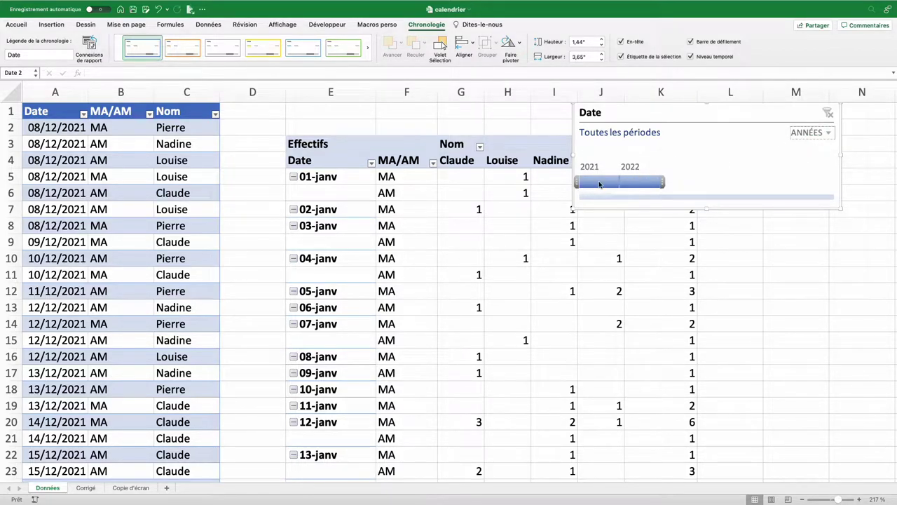
left_click(600, 183)
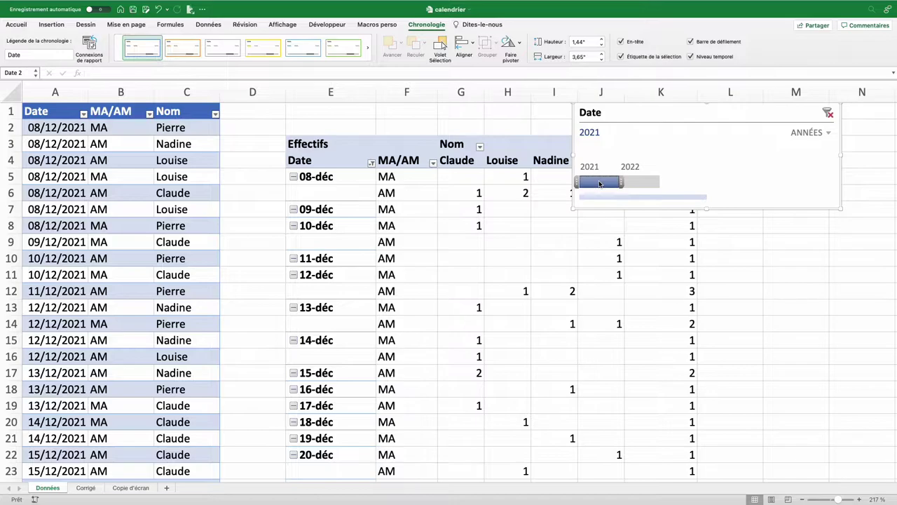
left_click(641, 184)
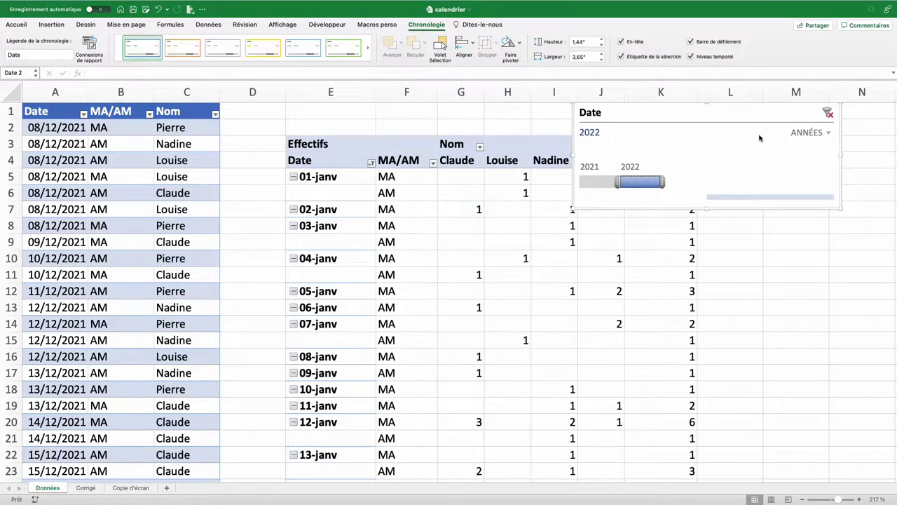
Step: Return the timeline to months, filter déc 2021 through févr 2022, and select the 02-janv row
left_click(818, 135)
left_click(811, 152)
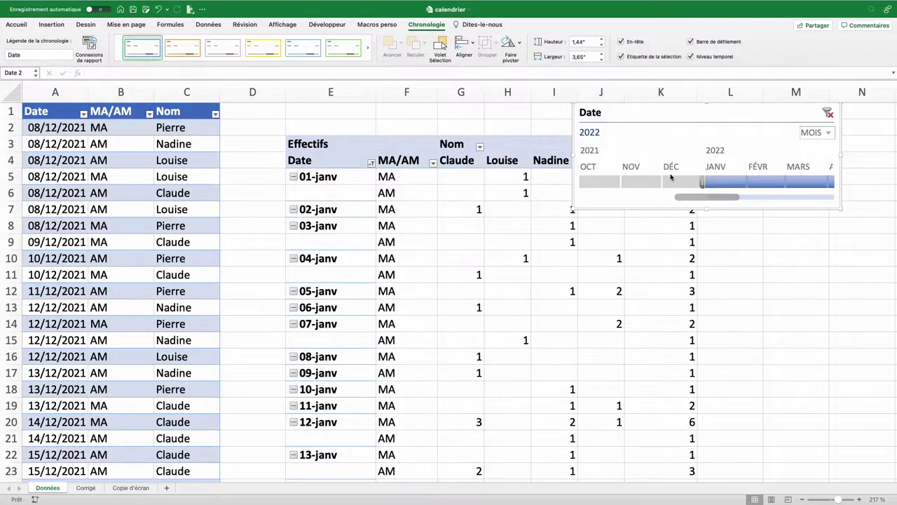
left_click(676, 184)
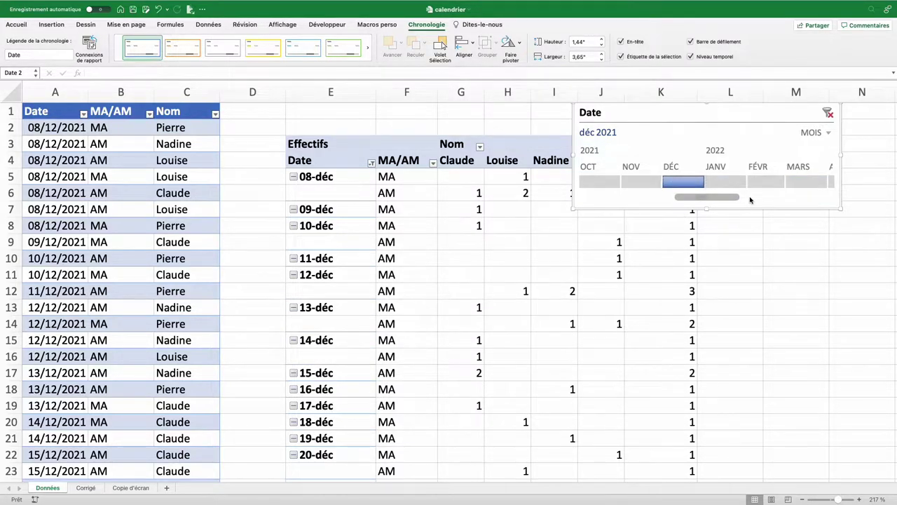
left_click_drag(707, 183, 789, 183)
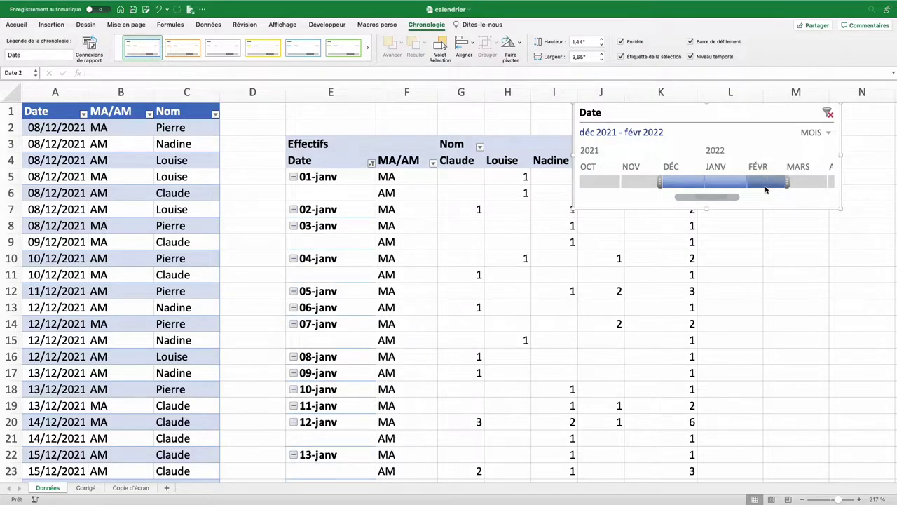
left_click(329, 209)
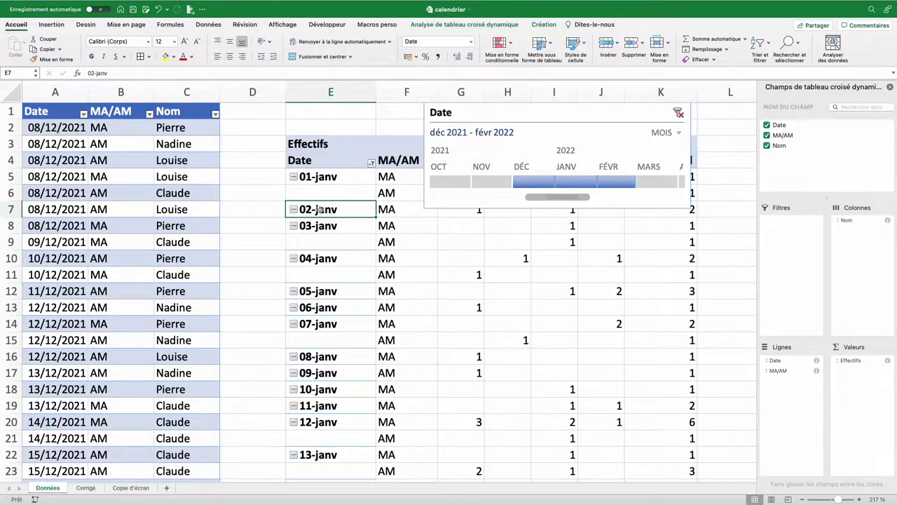
left_click_drag(332, 209, 654, 213)
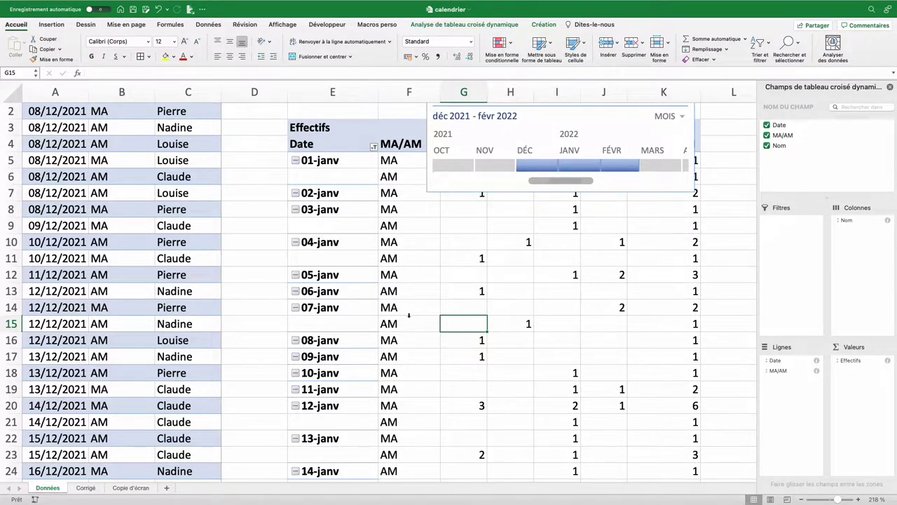
Step: Enter the year 2022 in E3 and the month 1 in F4
type("22")
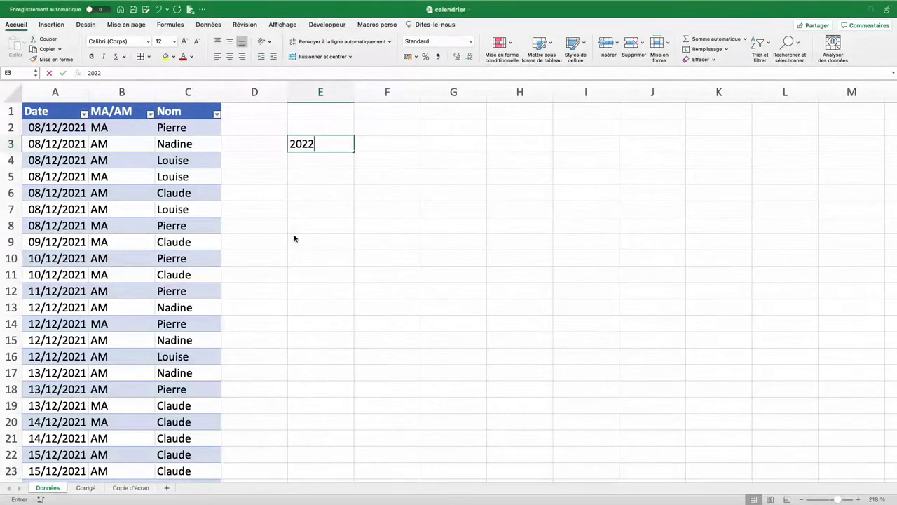
key("Return")
key("Right")
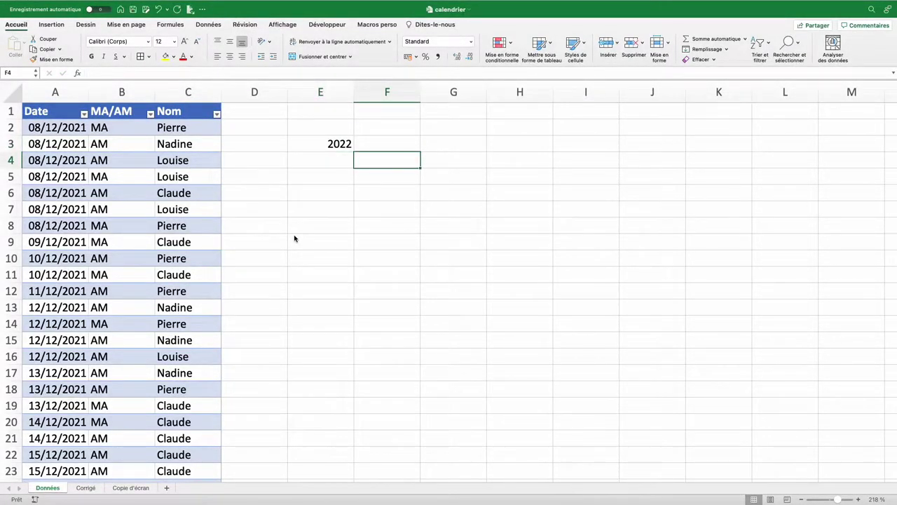
type("1")
key("Return")
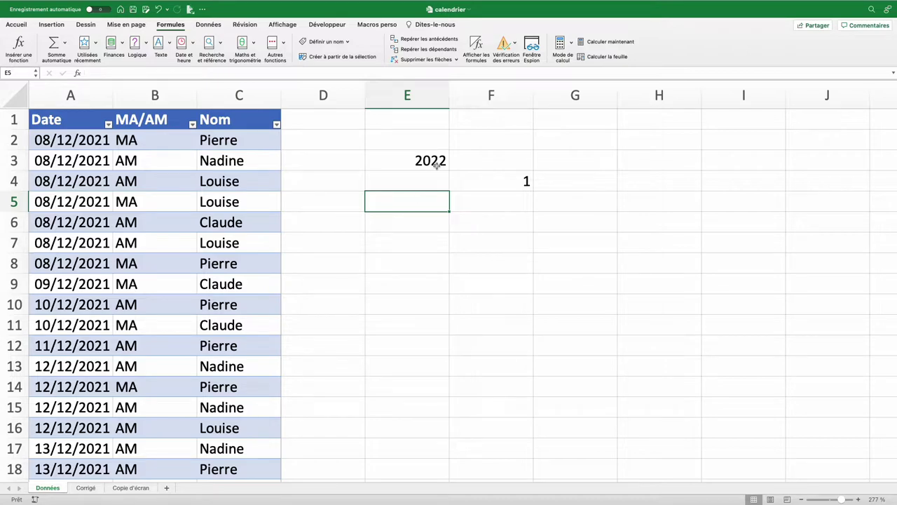
Step: Enter =DATE(E3;F4;1) in E5 to get 01/01/2022
type("=da")
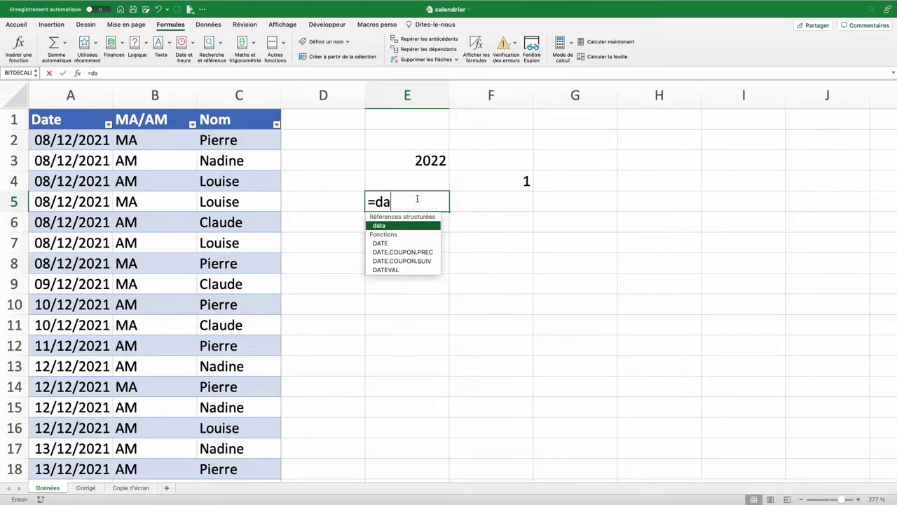
type("te(")
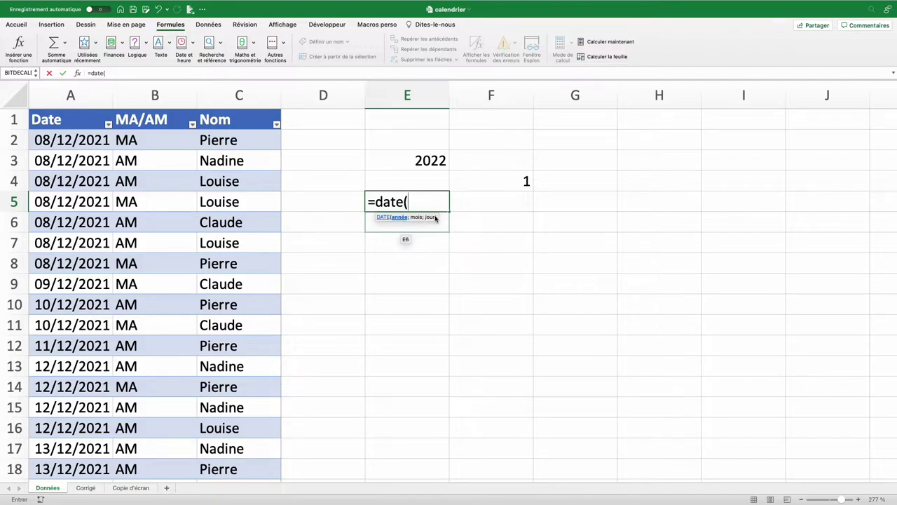
left_click(405, 170)
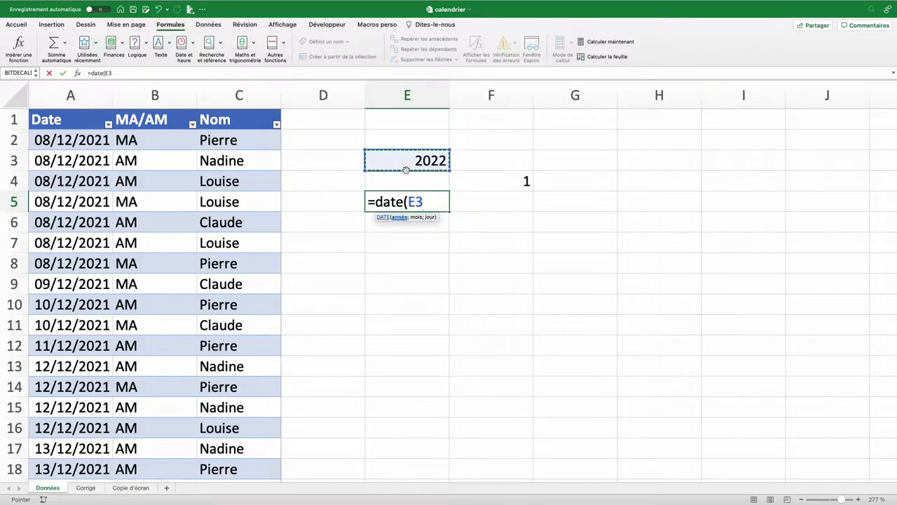
type(";")
left_click(495, 182)
type(";")
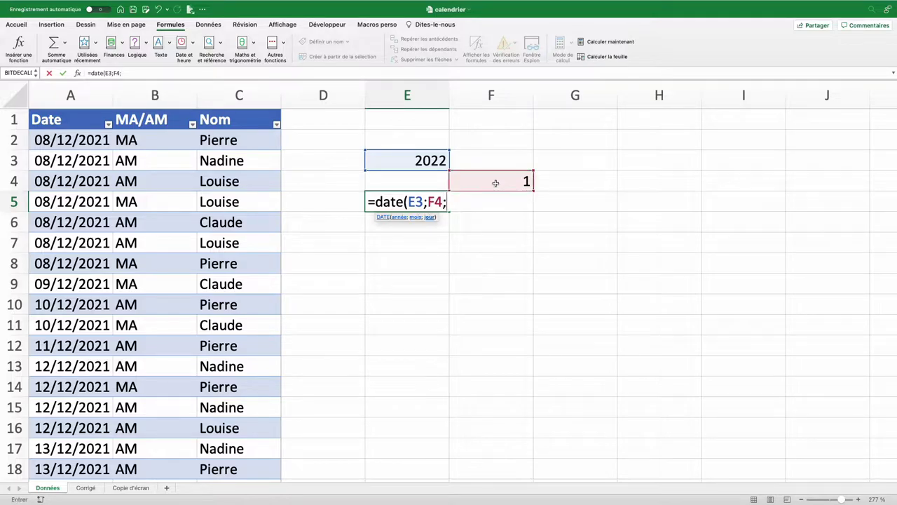
type("1)")
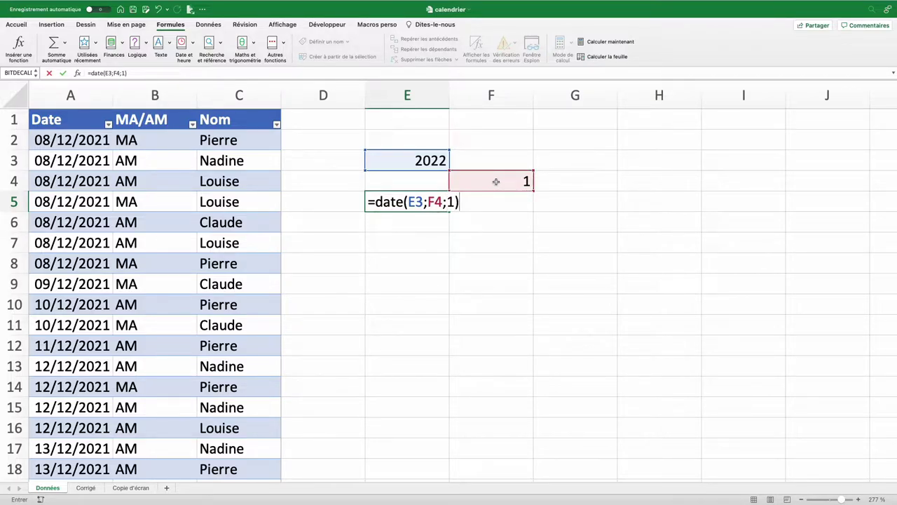
key("Return")
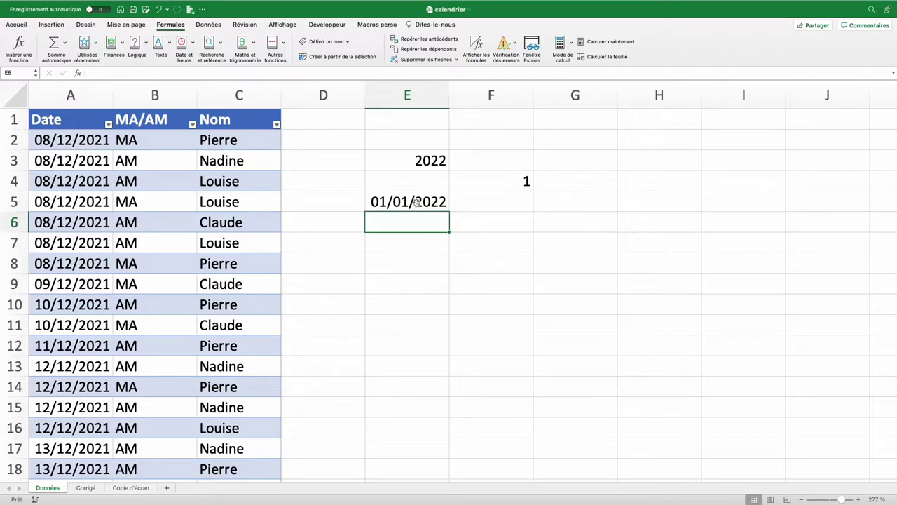
Step: Enter the next-day formula =E5+1 in E6
type("=")
left_click(418, 202)
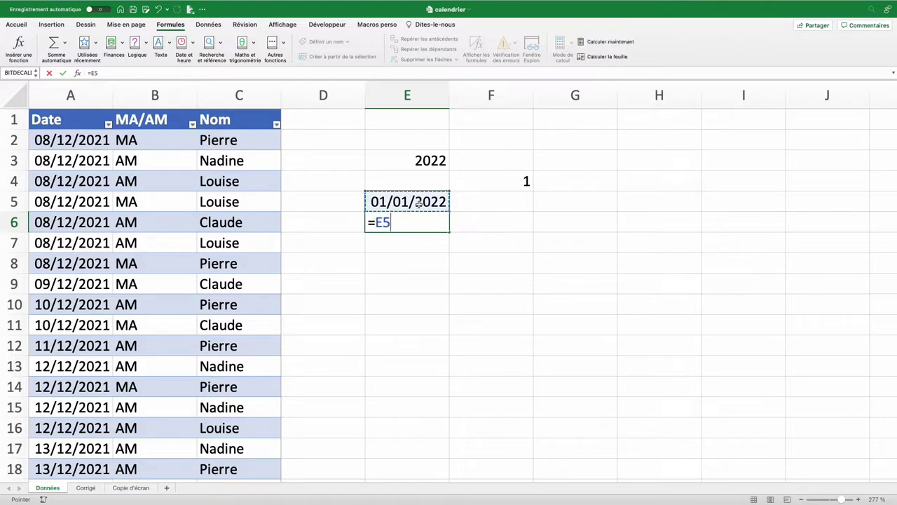
type("+1")
key("Return")
Step: Fill the formula down to row 37, then delete the two February dates in E36:E37
left_click(429, 224)
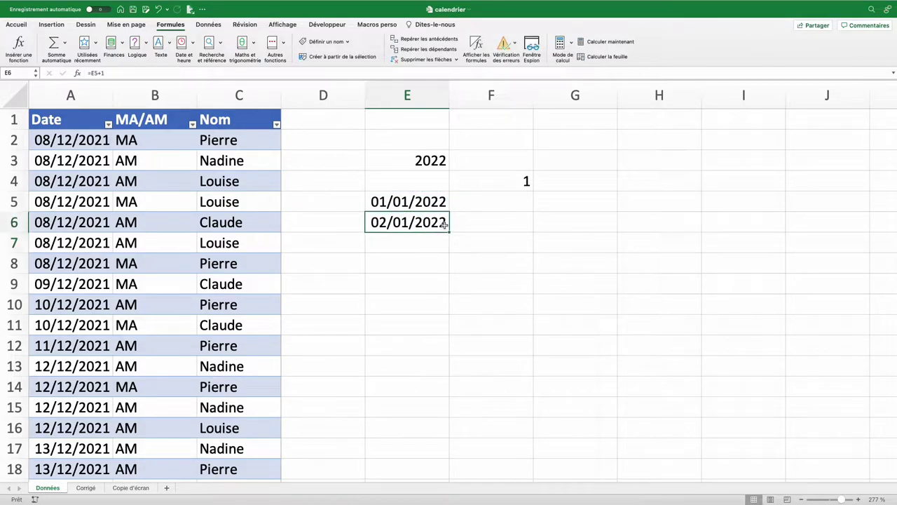
left_click_drag(448, 232, 449, 377)
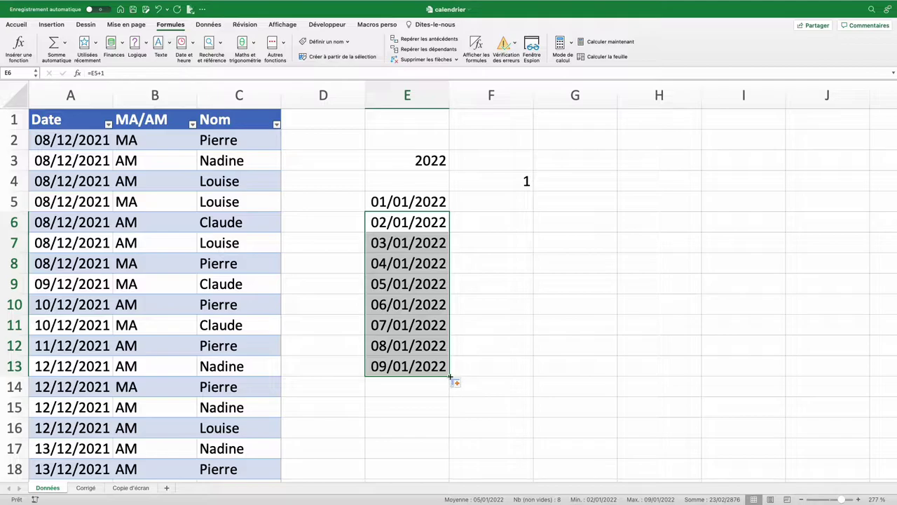
left_click_drag(448, 377, 415, 265)
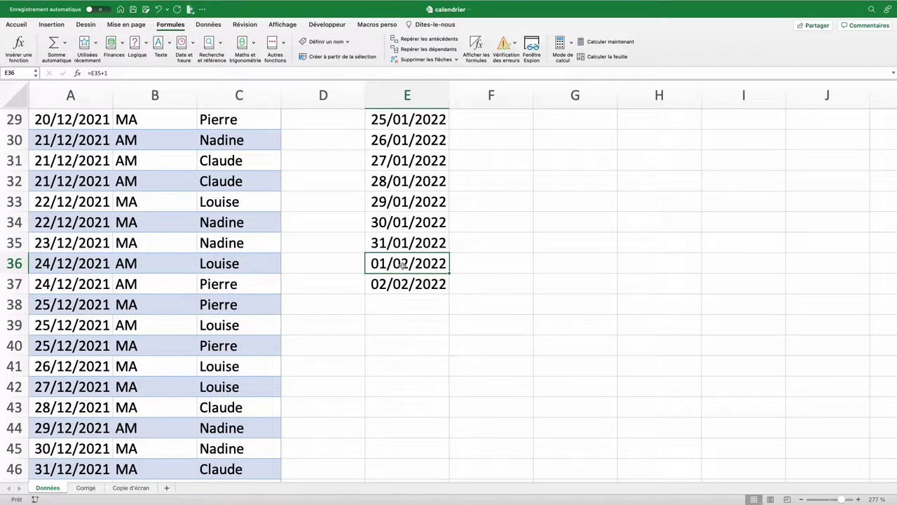
left_click_drag(401, 264, 403, 283)
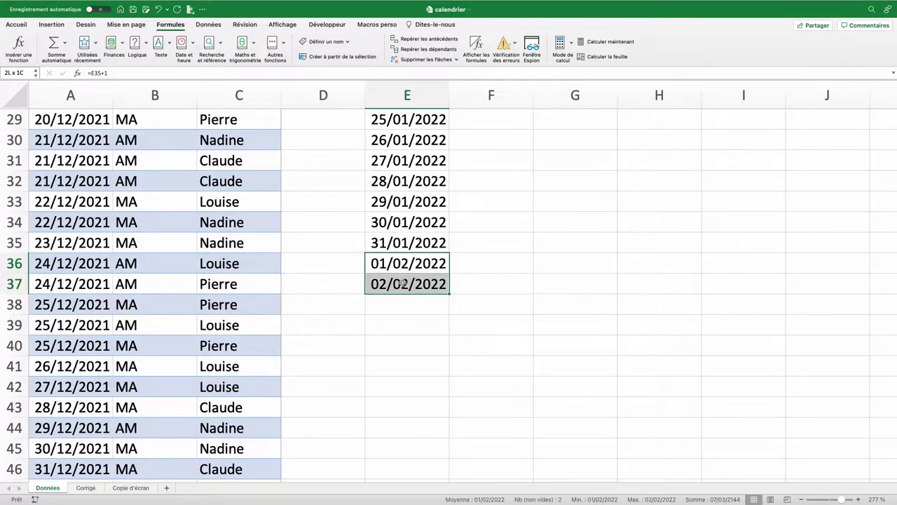
key("Delete")
left_click(390, 243)
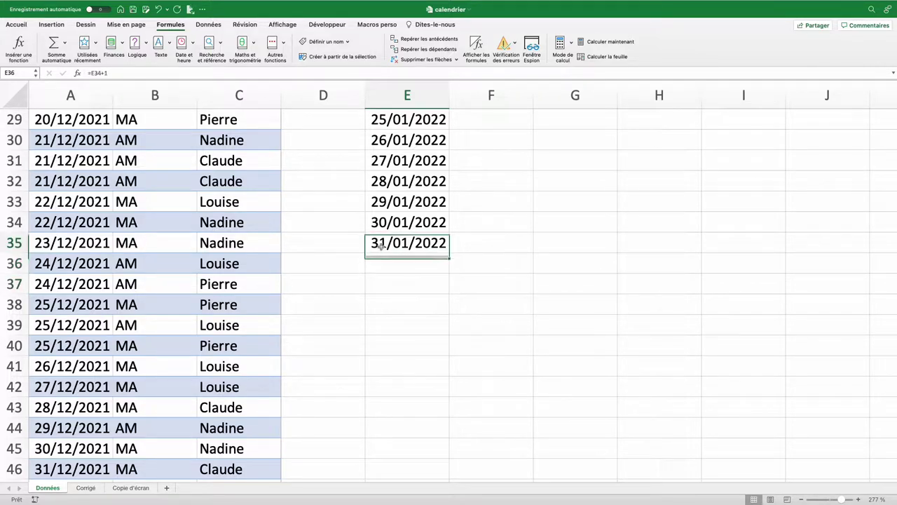
scroll(398, 236, "up", 10)
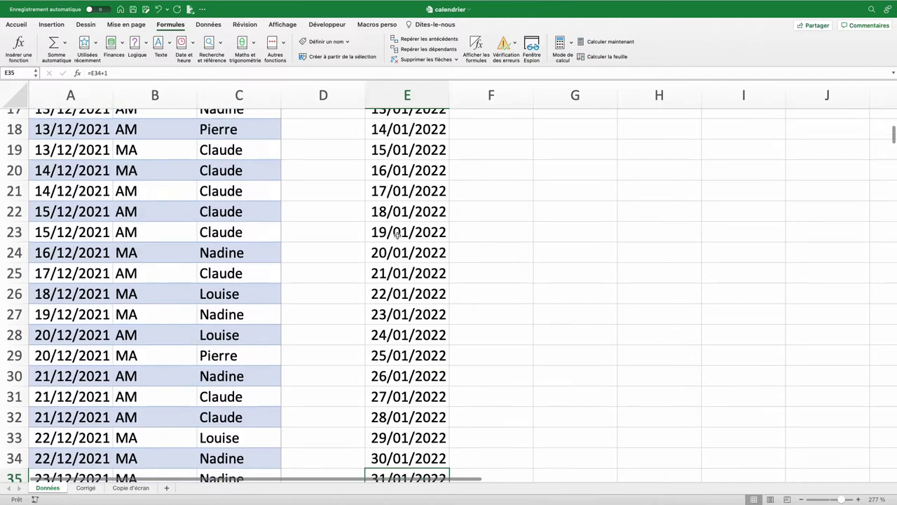
left_click(405, 203)
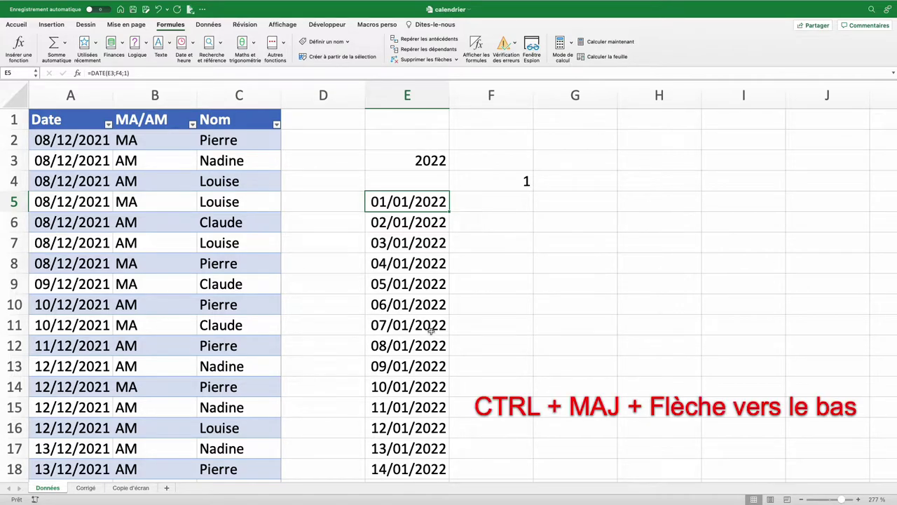
Step: Give the dates E5:E35 the custom format jj so they show two-digit day numbers
key("ctrl+shift+Down")
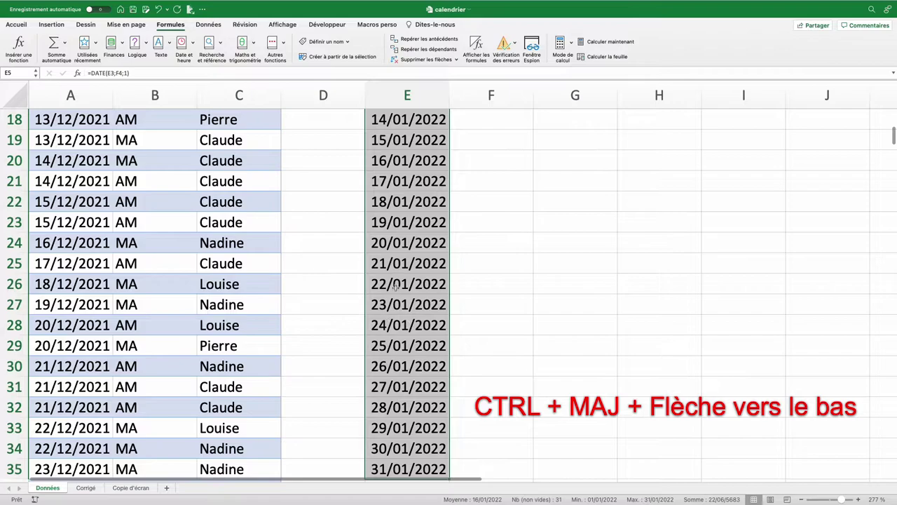
left_click(472, 43)
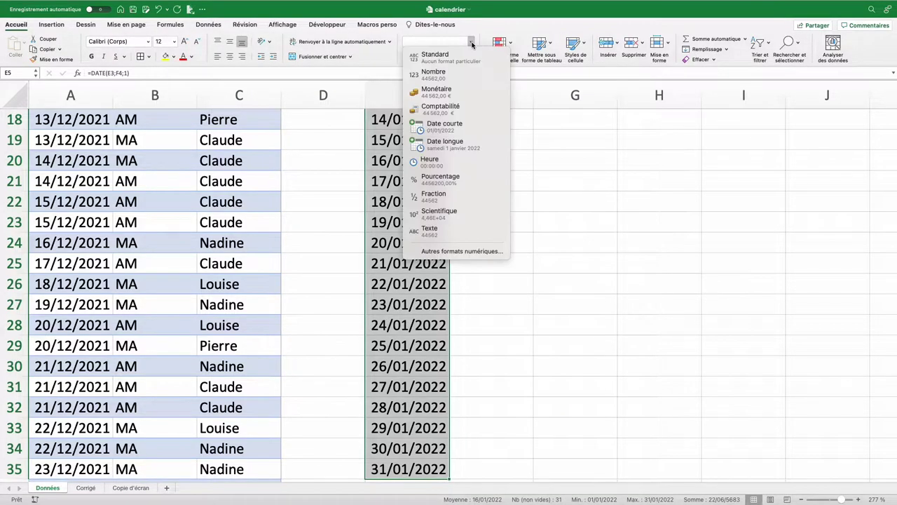
left_click(463, 251)
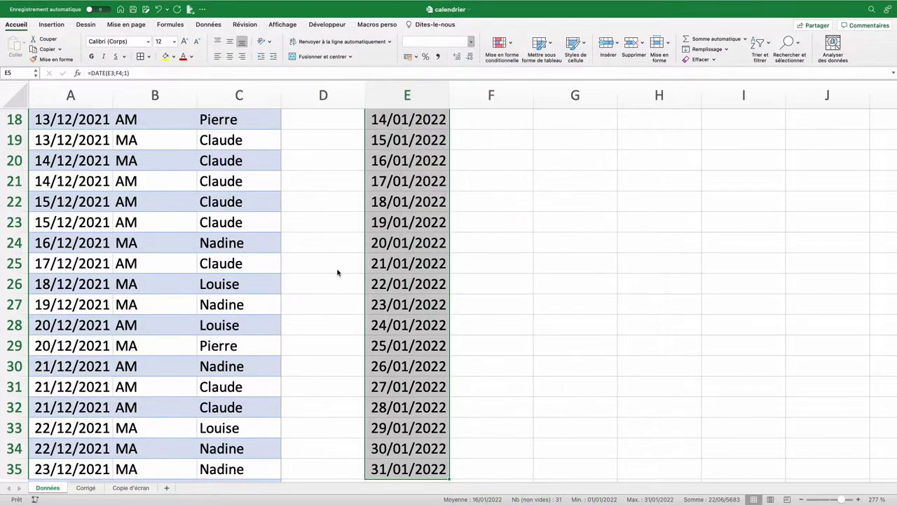
left_click(354, 199)
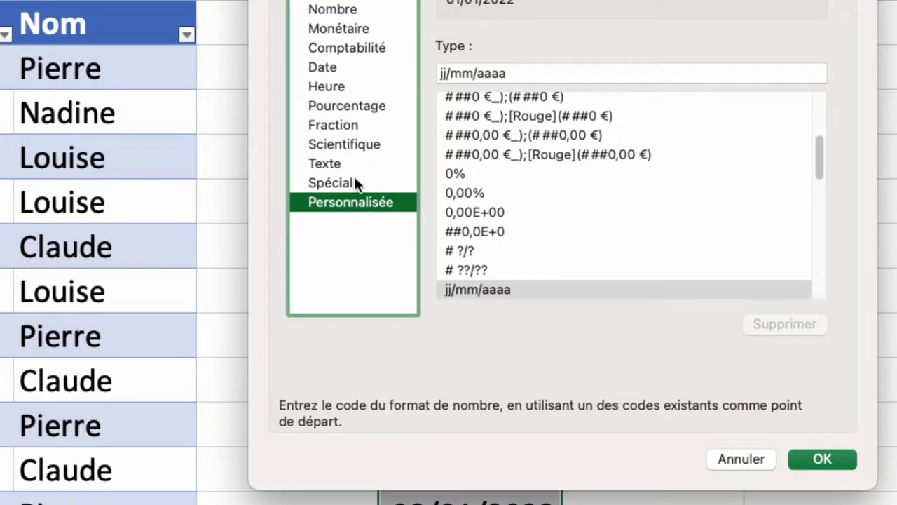
left_click(511, 73)
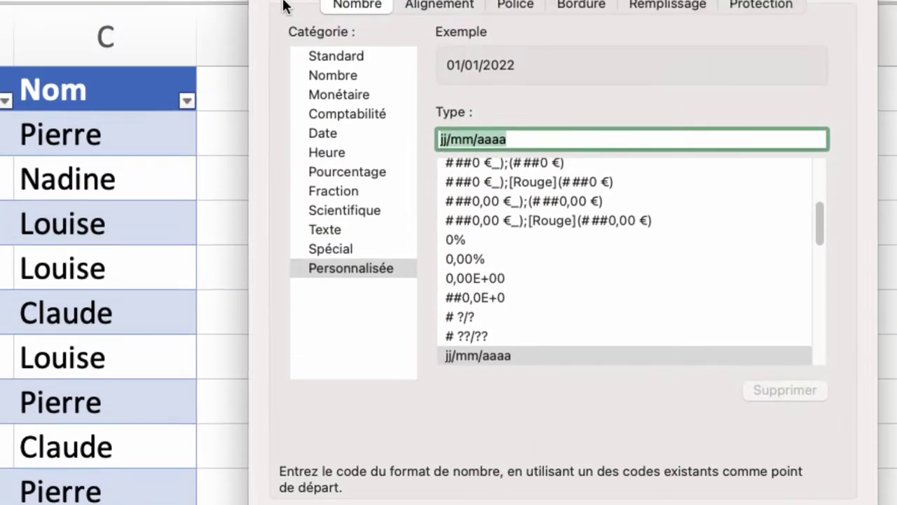
type("j")
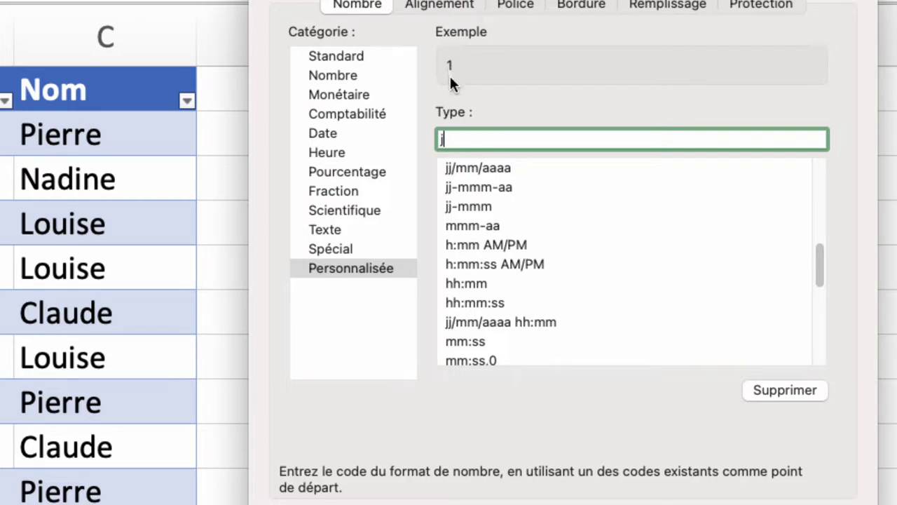
type("j")
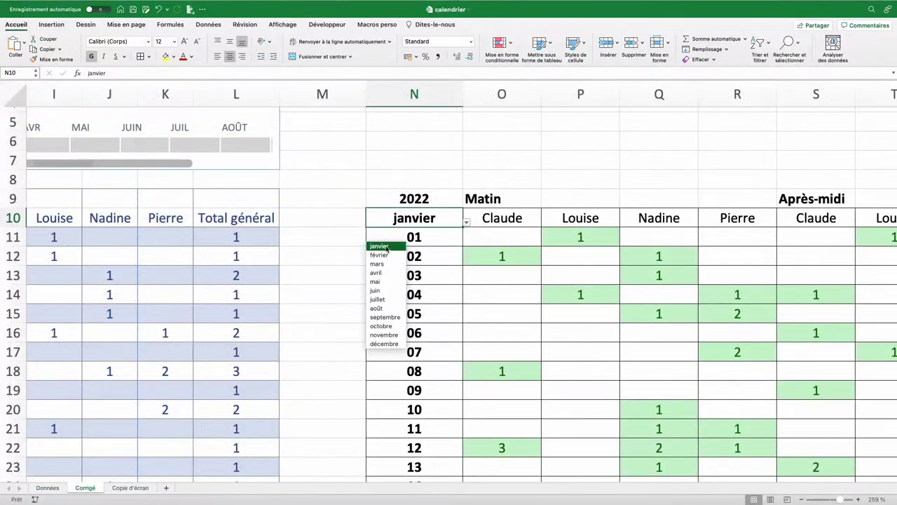
Step: Switch the calendar month to février, then to mars
left_click(380, 255)
left_click(467, 223)
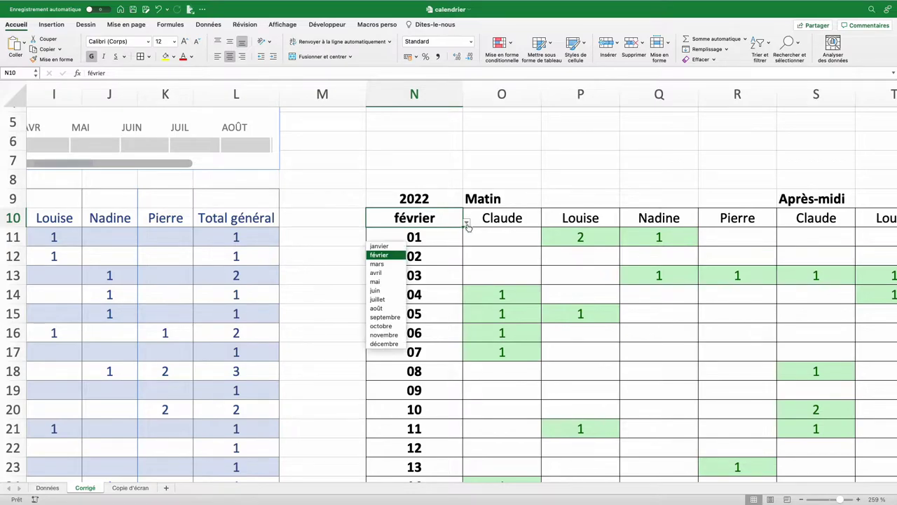
left_click(390, 262)
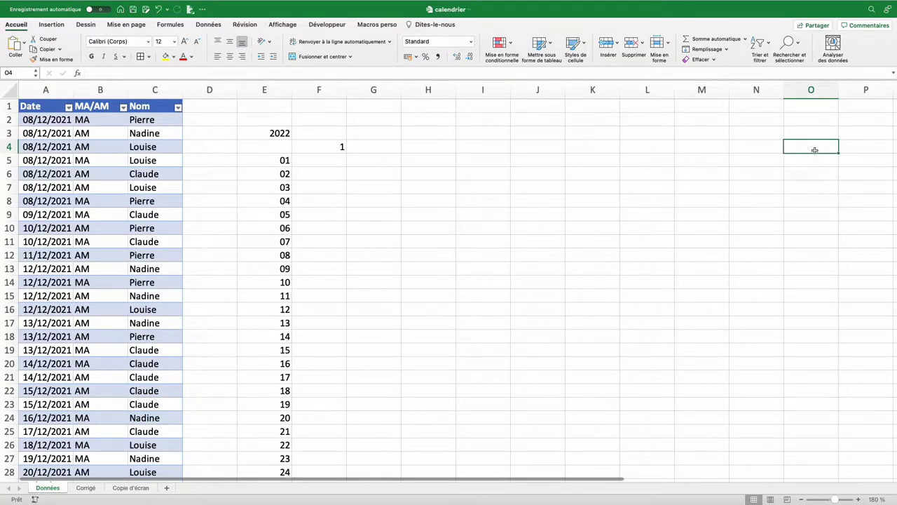
Step: Type janvier in O4 and autofill the month names down to décembre in O15
type("janvier")
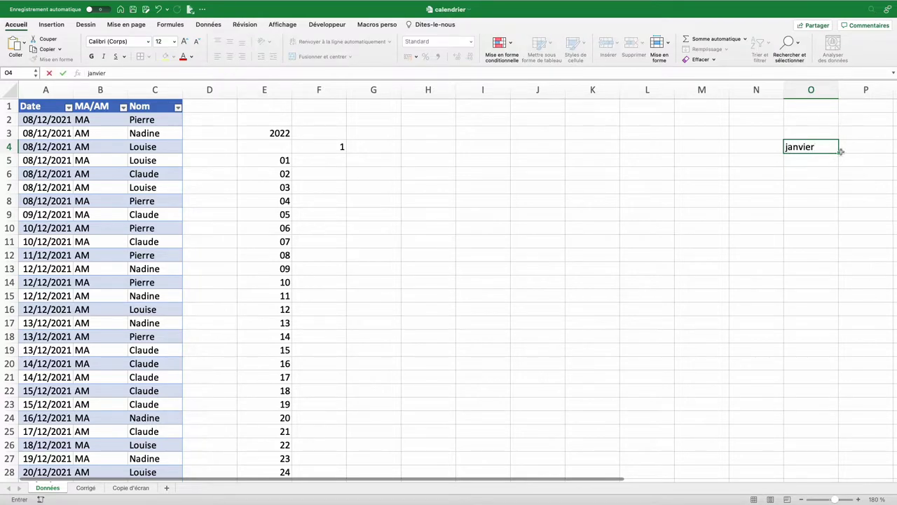
left_click_drag(838, 153, 841, 303)
left_click(257, 150)
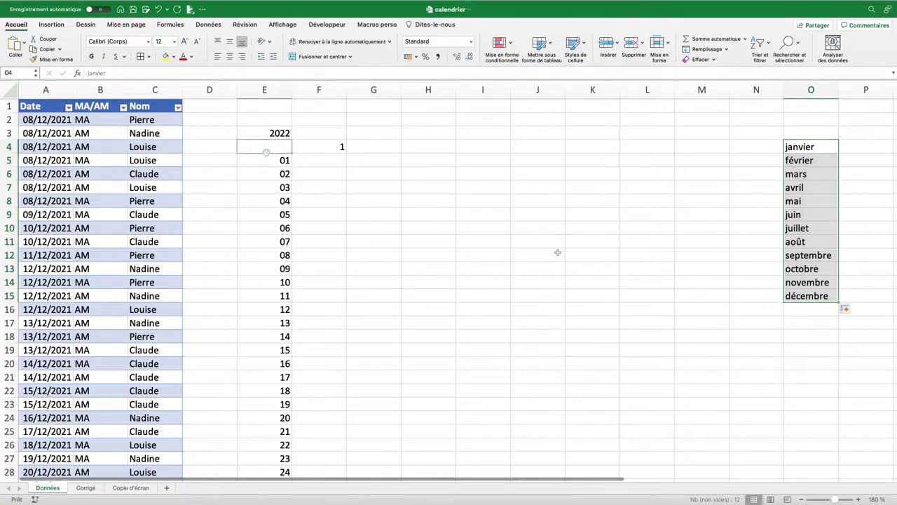
Step: Add a List data validation to E4 with source =$O$4:$O$15
left_click(209, 25)
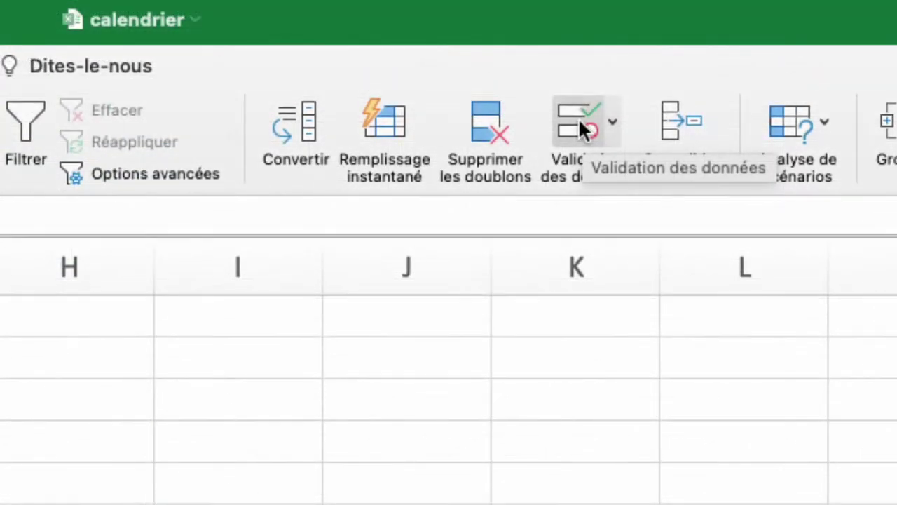
left_click(577, 117)
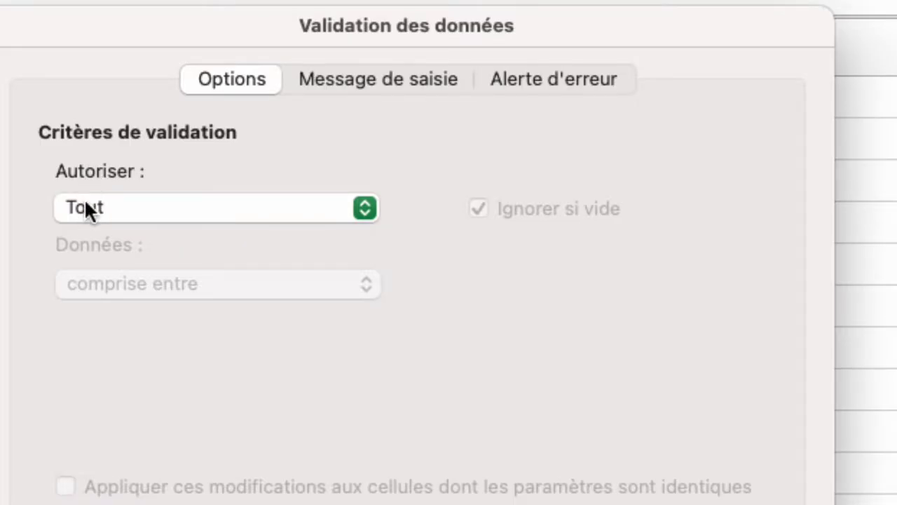
left_click(85, 200)
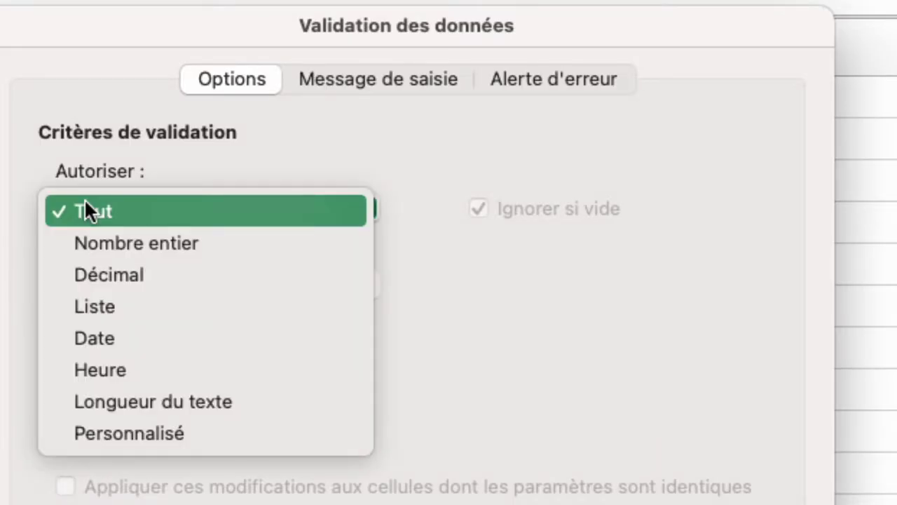
left_click(143, 308)
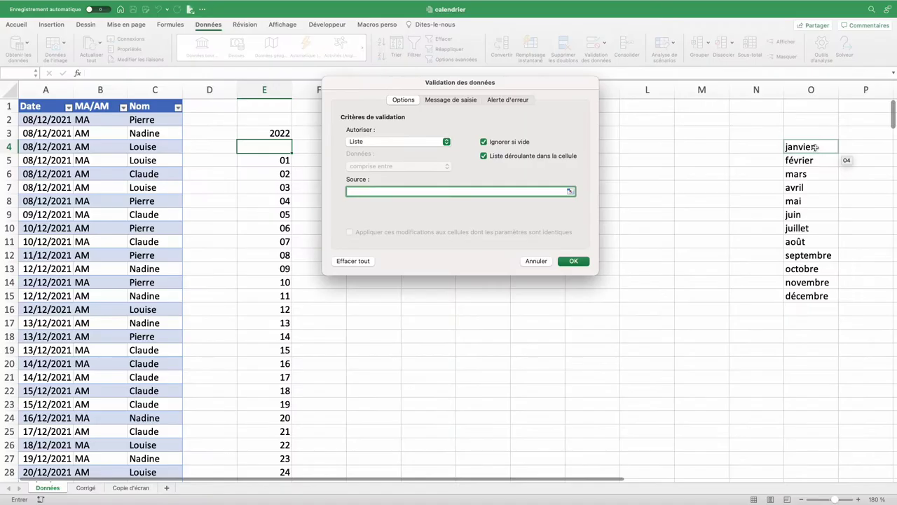
left_click_drag(815, 148, 812, 298)
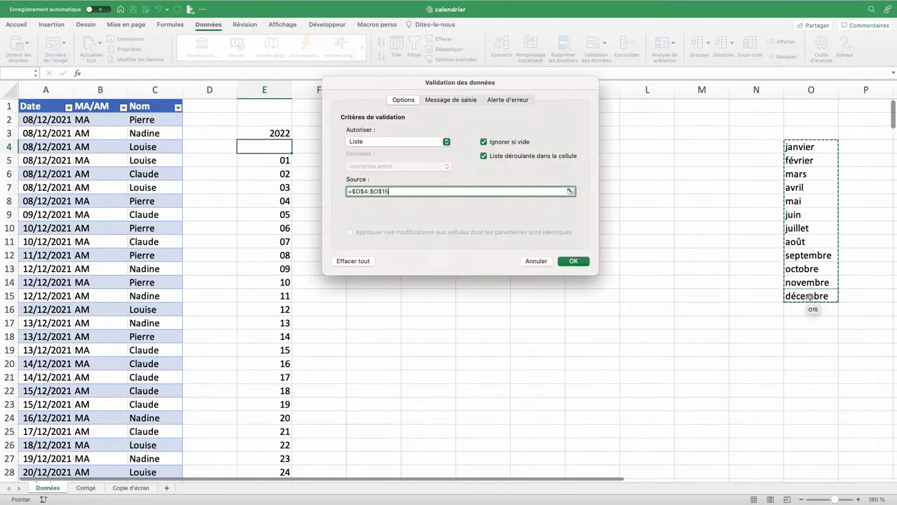
left_click(570, 263)
Step: Test the E4 dropdown by picking février, then avril
left_click(296, 148)
left_click(255, 168)
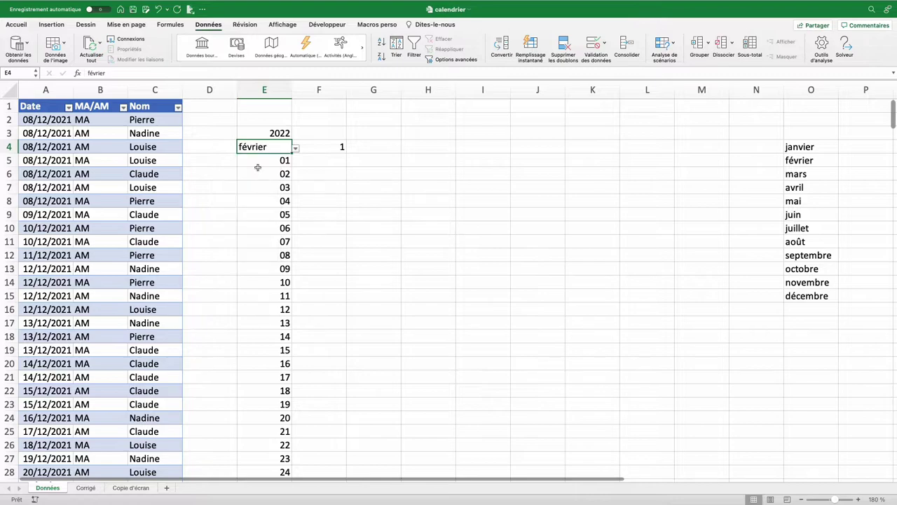
left_click(296, 150)
left_click(251, 184)
left_click(330, 153)
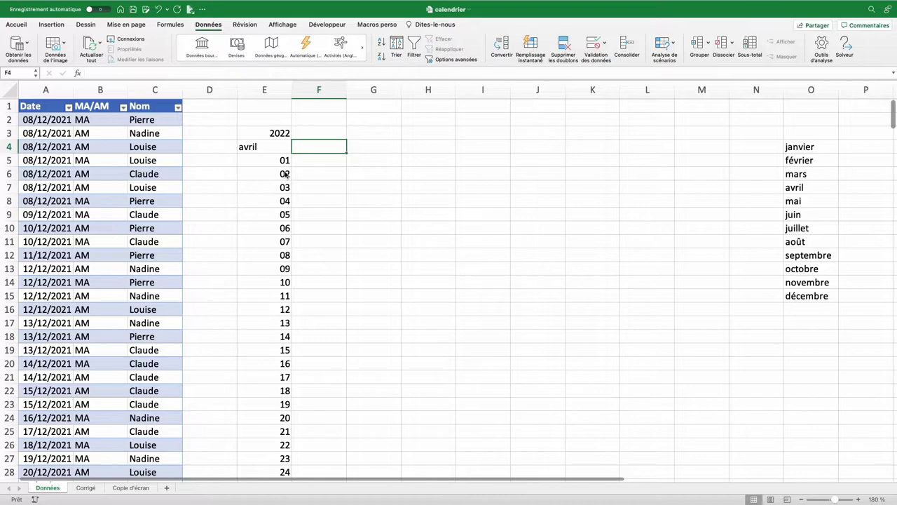
Step: Enter =EQUIV(E4;O4:O15;0) in F4 with an exact match, returning 4 for avril
type("=equi")
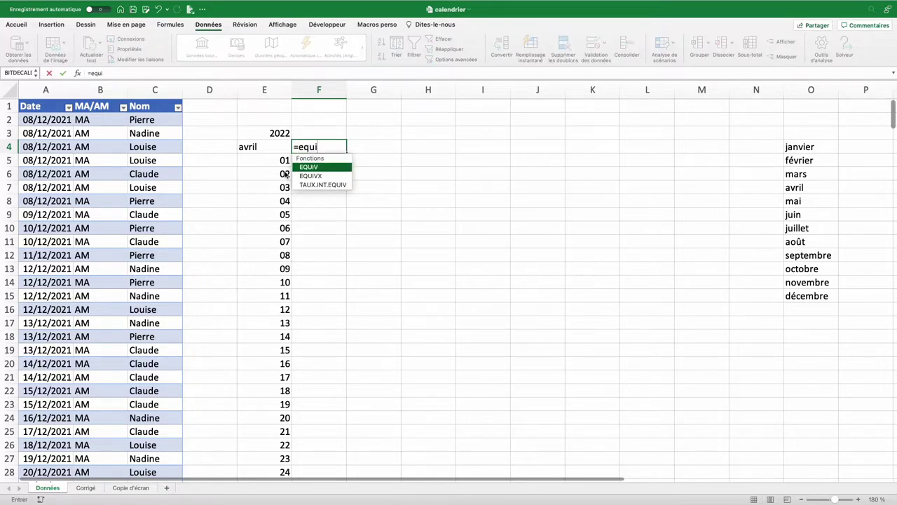
type("v(")
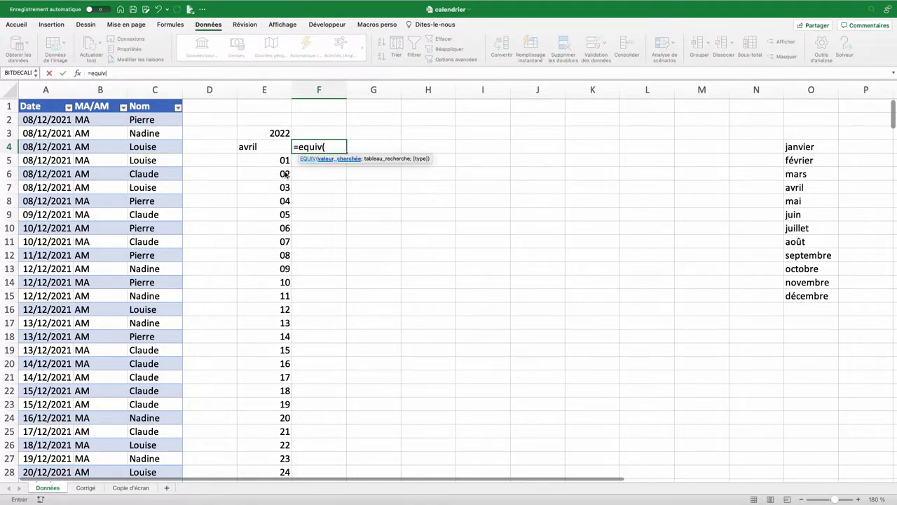
left_click(253, 147)
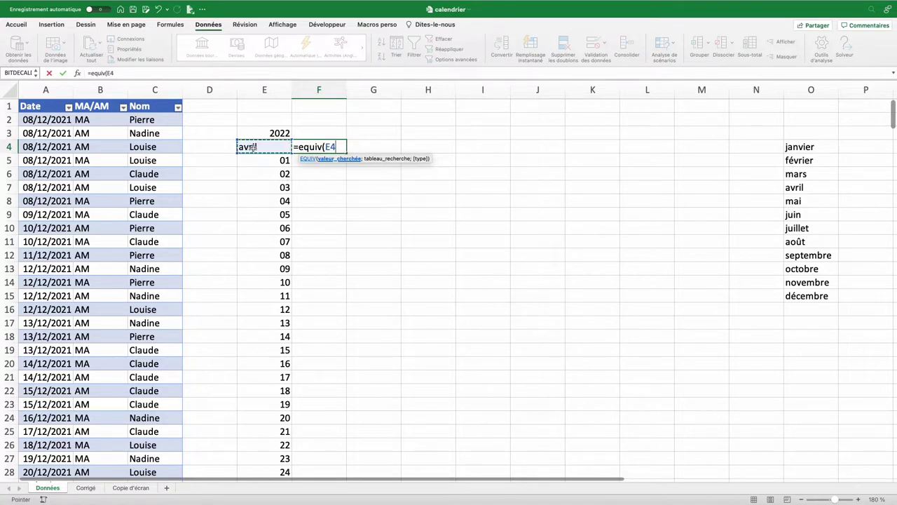
type(";")
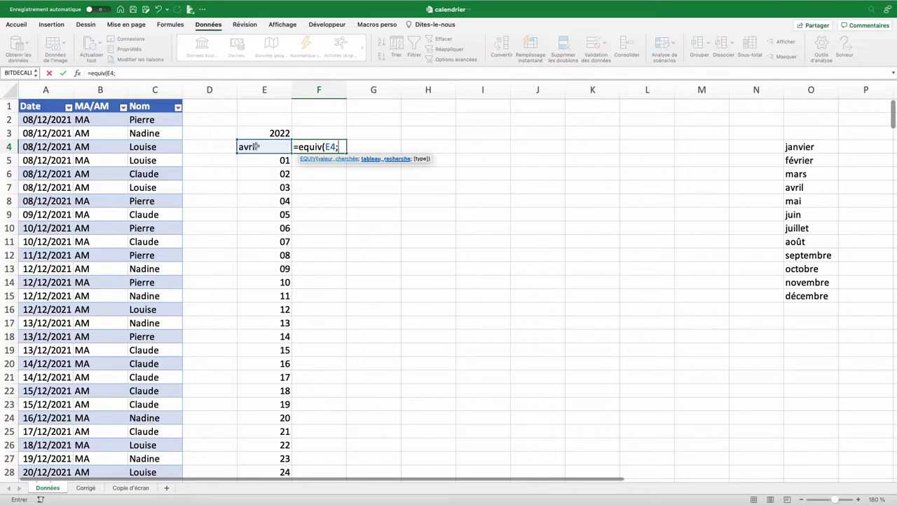
left_click_drag(819, 150, 806, 298)
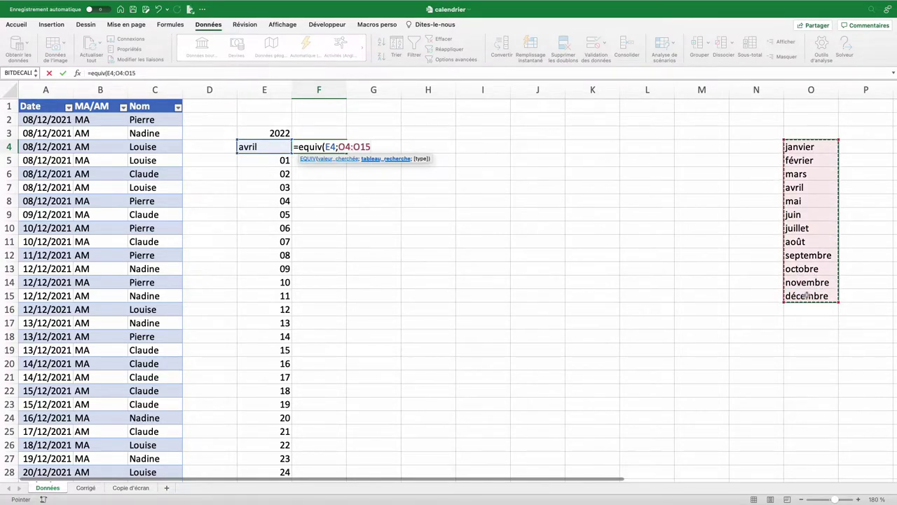
type(";")
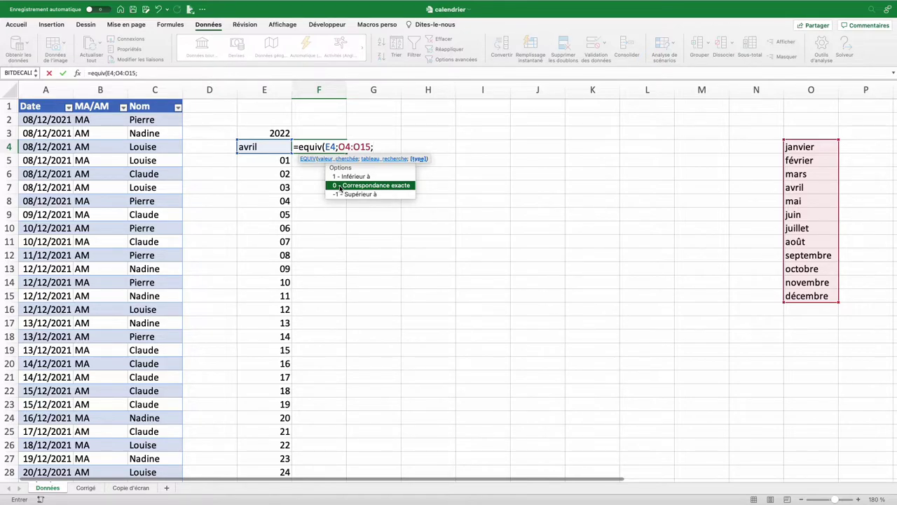
double_click(340, 185)
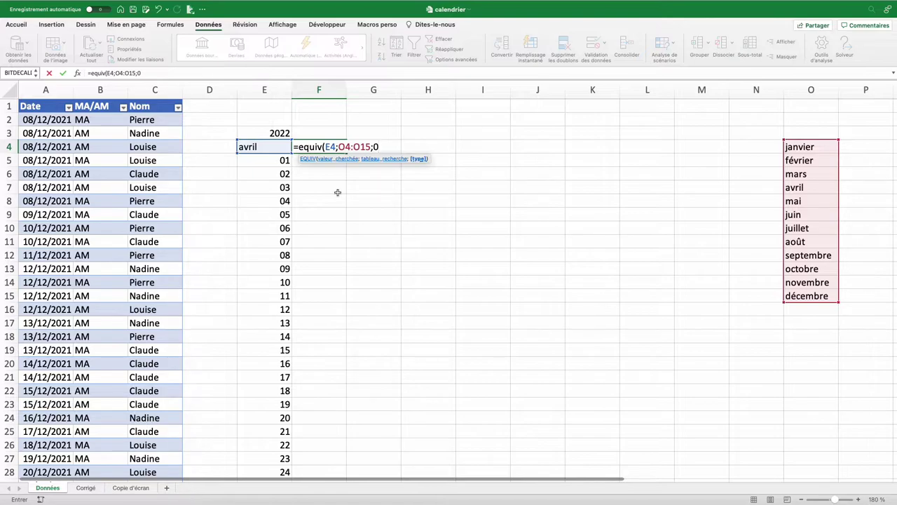
type(")")
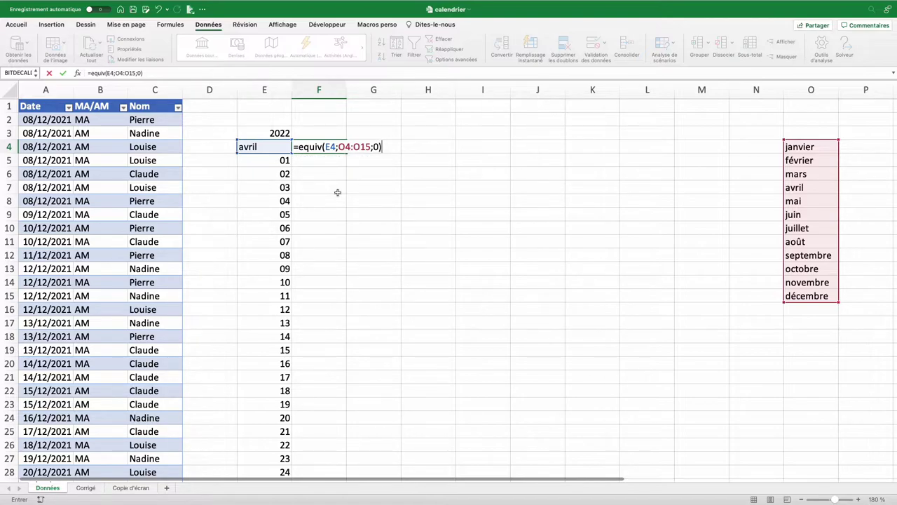
key("Return")
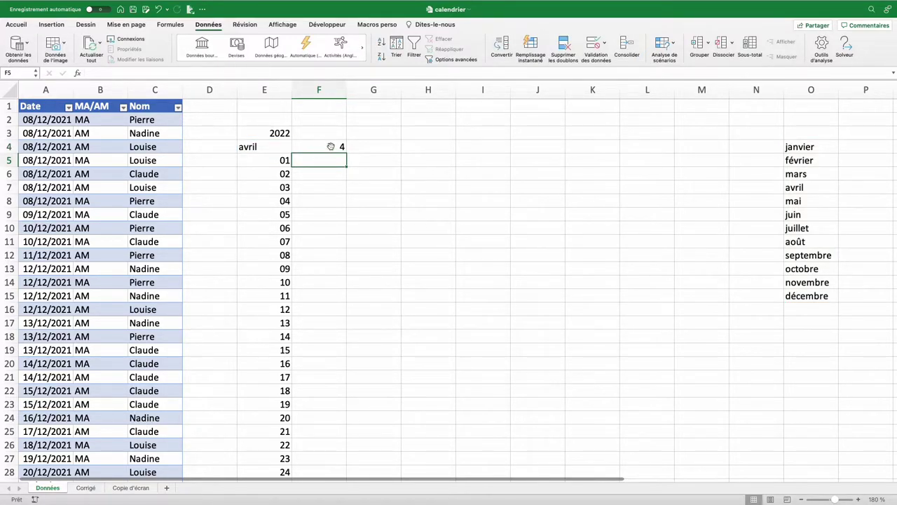
left_click(331, 146)
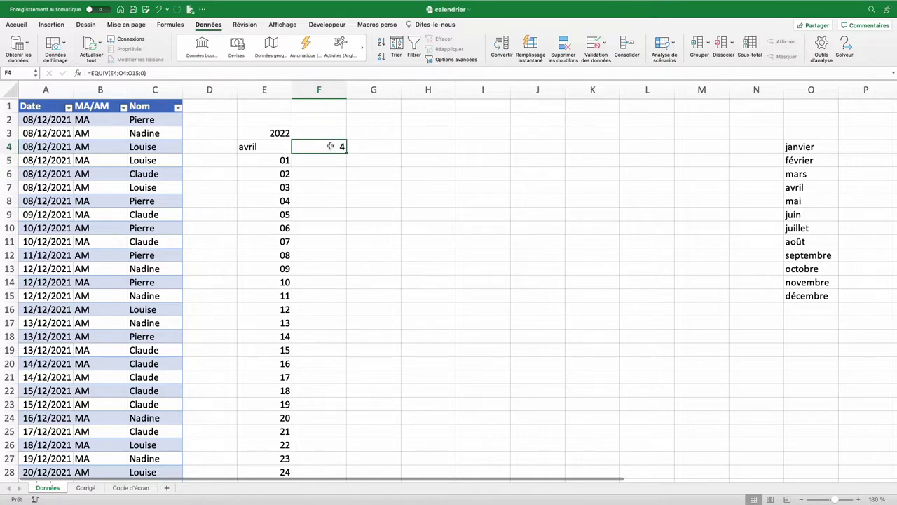
Step: Set the month in E4 to décembre from its dropdown
left_click_drag(802, 149, 806, 188)
left_click(810, 189)
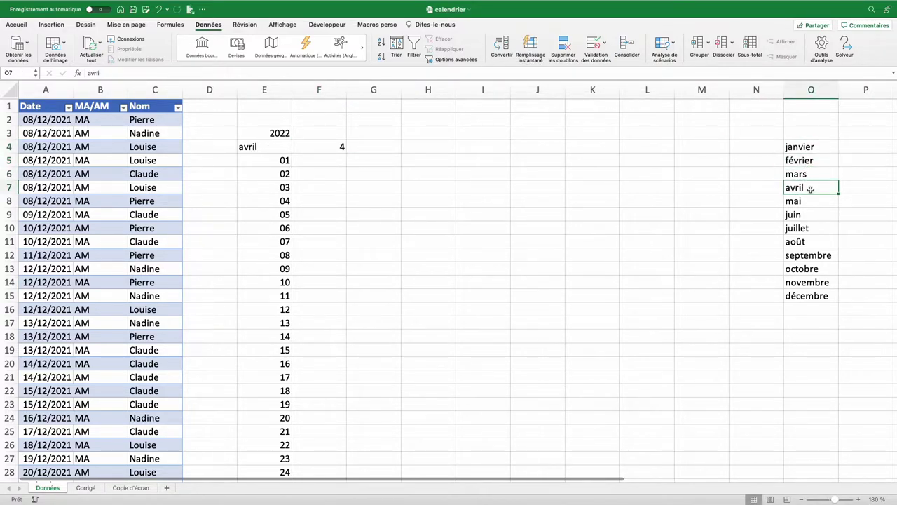
left_click(282, 149)
left_click(295, 147)
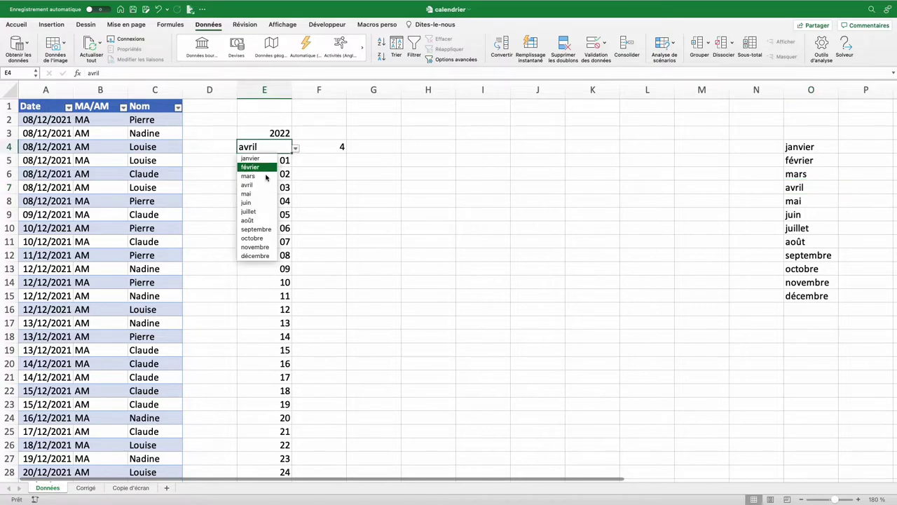
left_click(262, 257)
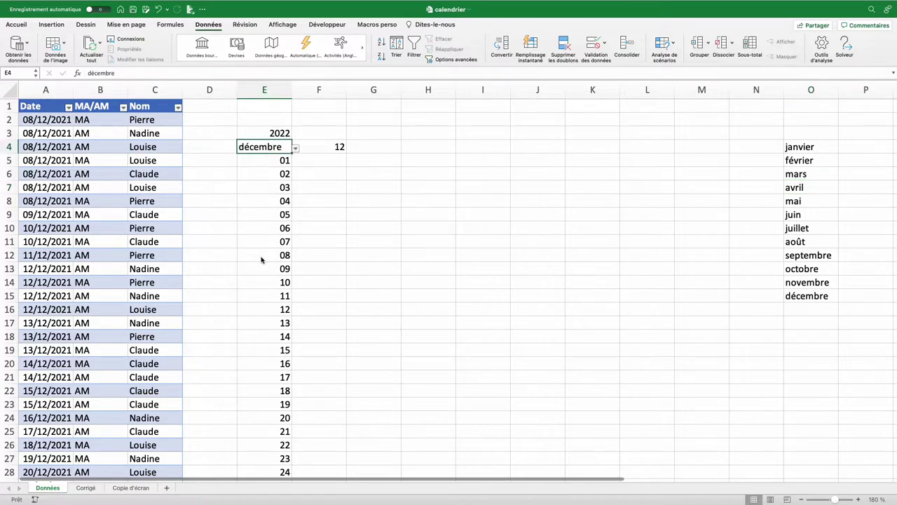
Step: Move the EQUIV month-number formula from F4 to O2, leaving F4 empty
left_click(329, 147)
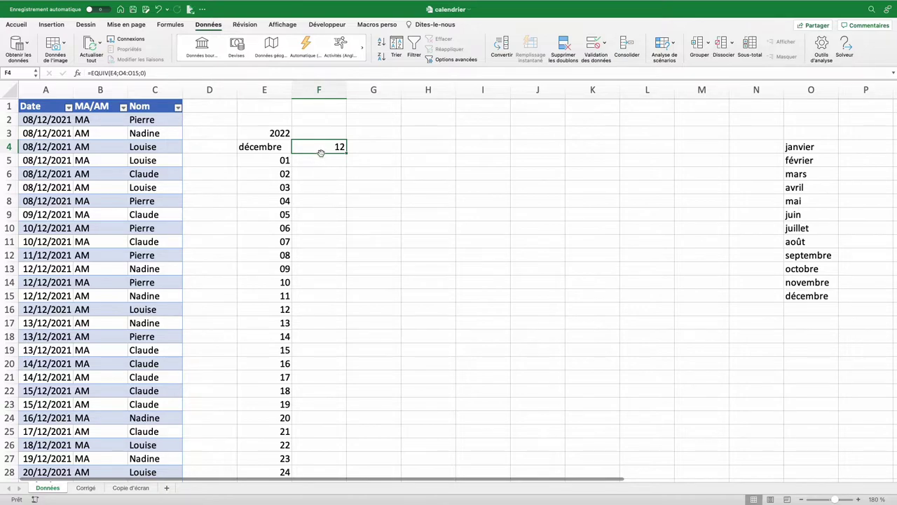
left_click_drag(320, 152, 804, 120)
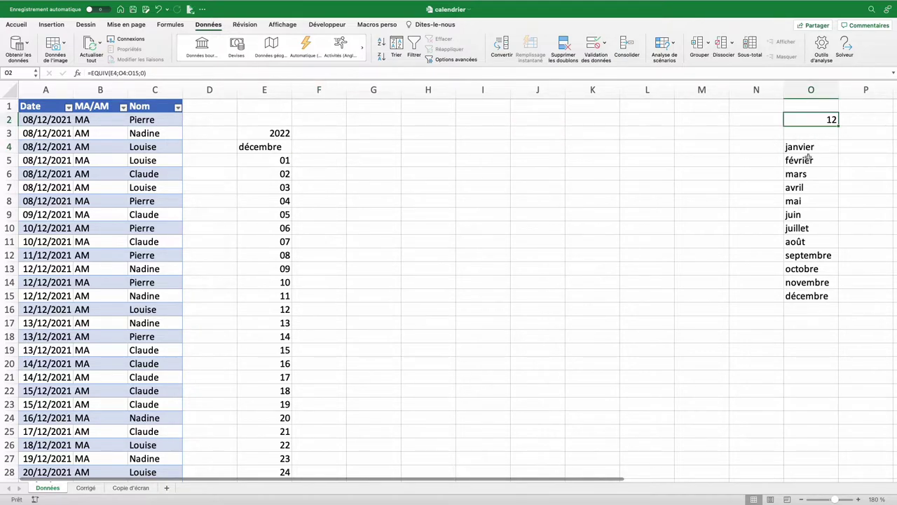
left_click(327, 146)
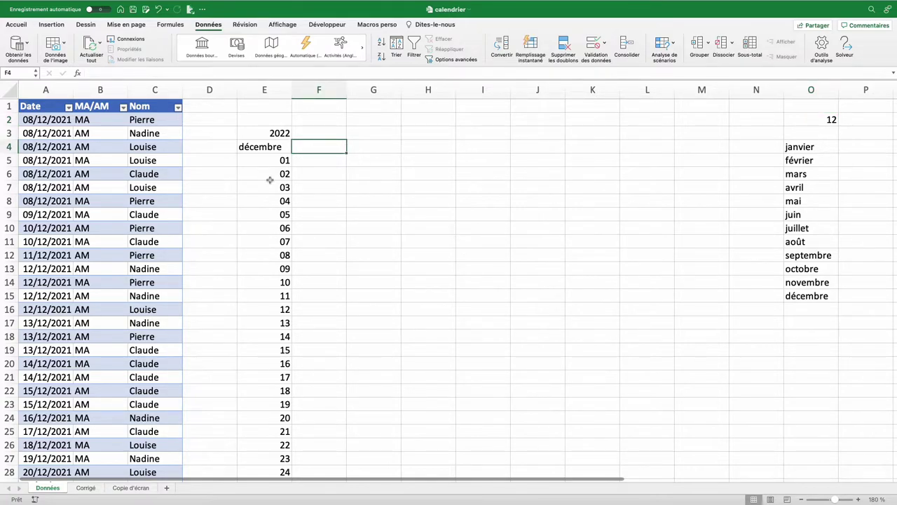
Step: Enter Pierre, Louise, Claude, Nadine in F4:I4 and the heading Matin in F3
type("P")
type("ierre")
key("Tab")
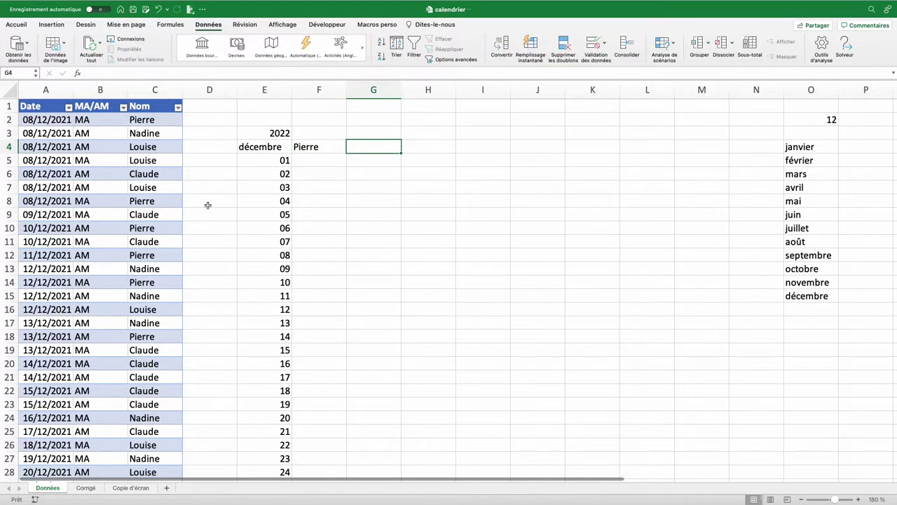
type("Louise")
key("Tab")
type("Claude")
key("Tab")
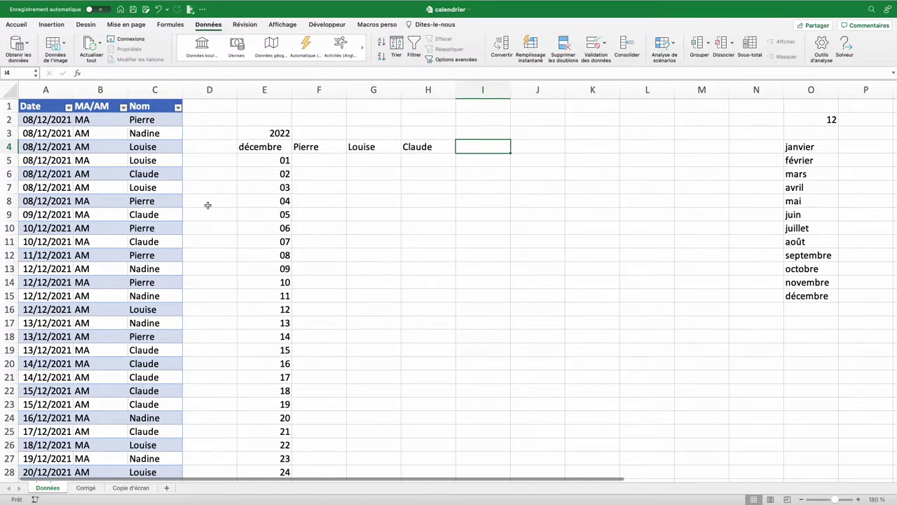
type("Nadine")
left_click(319, 133)
type("Matin")
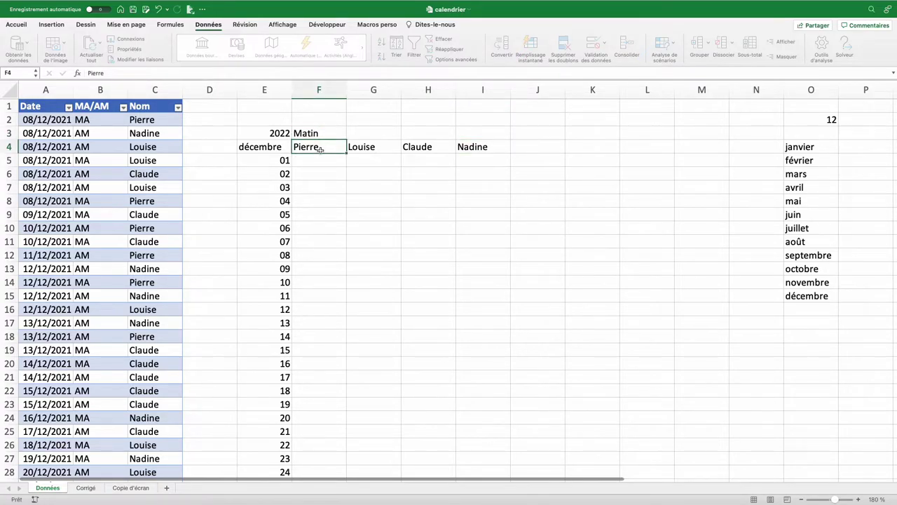
Step: Copy the F3:I4 header block to J3 and rename J3 to Après-midi
left_click_drag(319, 133, 483, 146)
key("super+c")
left_click(530, 133)
key("super+v")
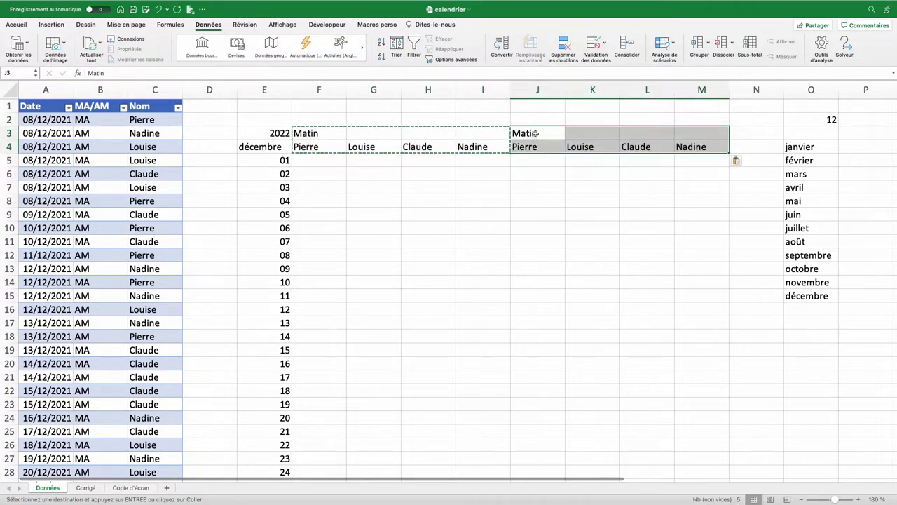
left_click(533, 133)
type("Après-midi")
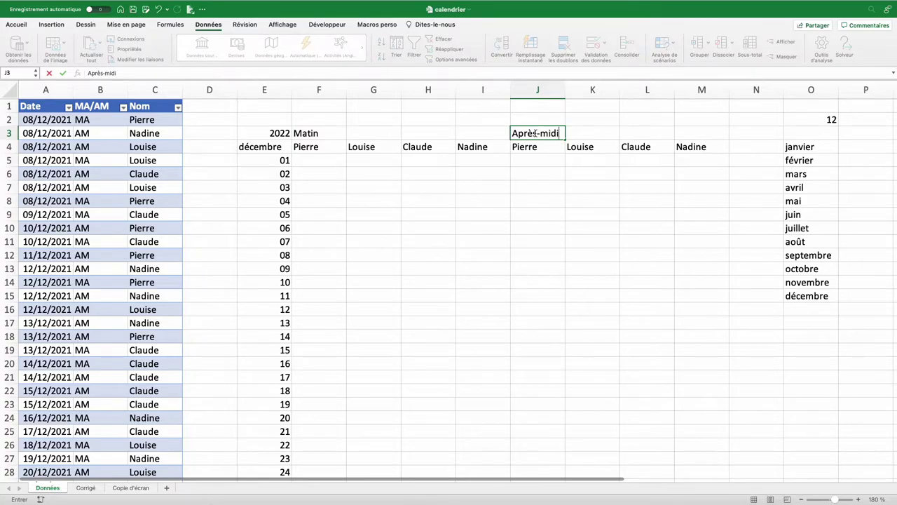
key("Return")
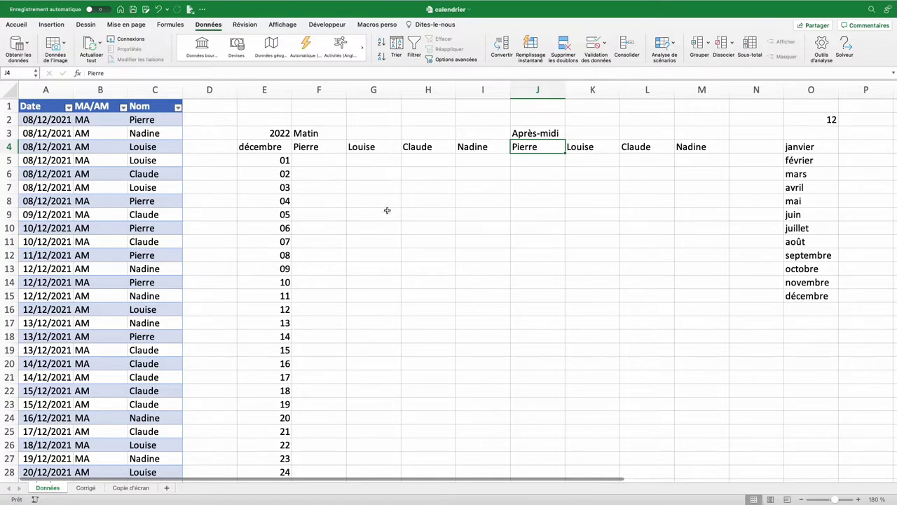
left_click(326, 161)
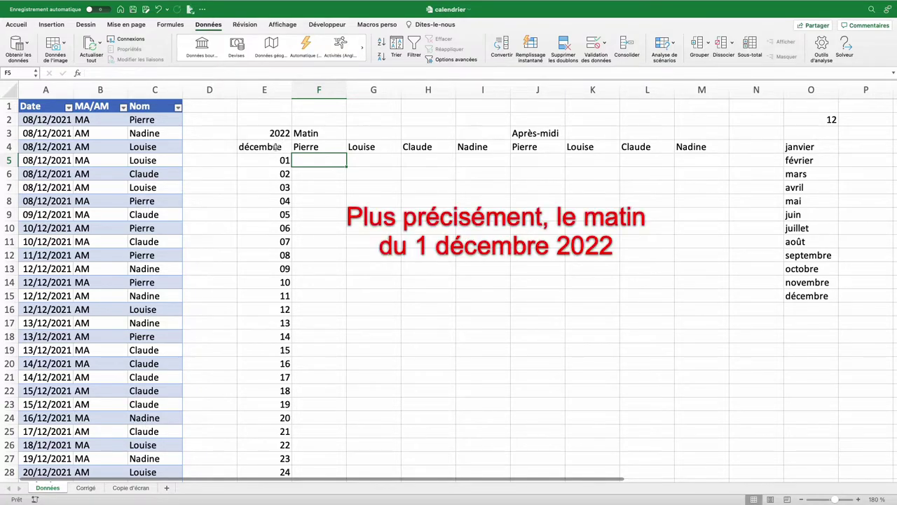
Step: Choose janvier from the E4 month dropdown so O2 shows 1
left_click(258, 148)
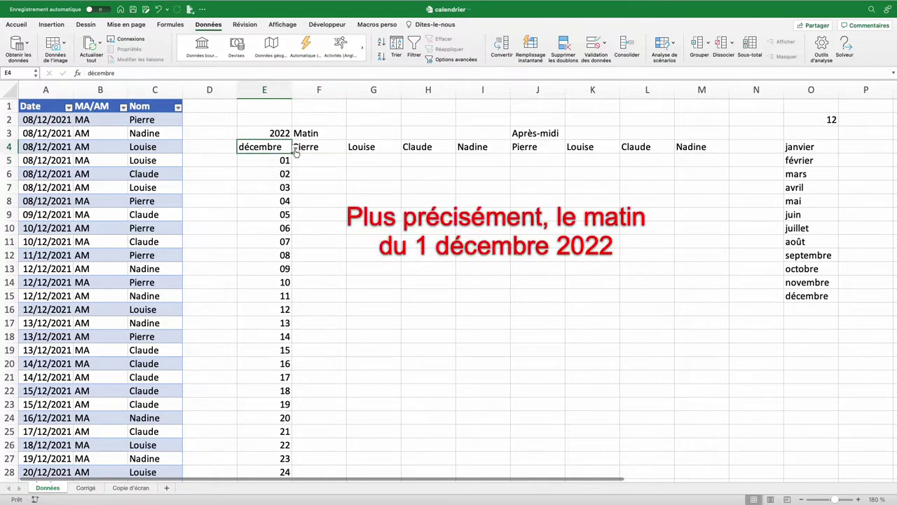
left_click(296, 149)
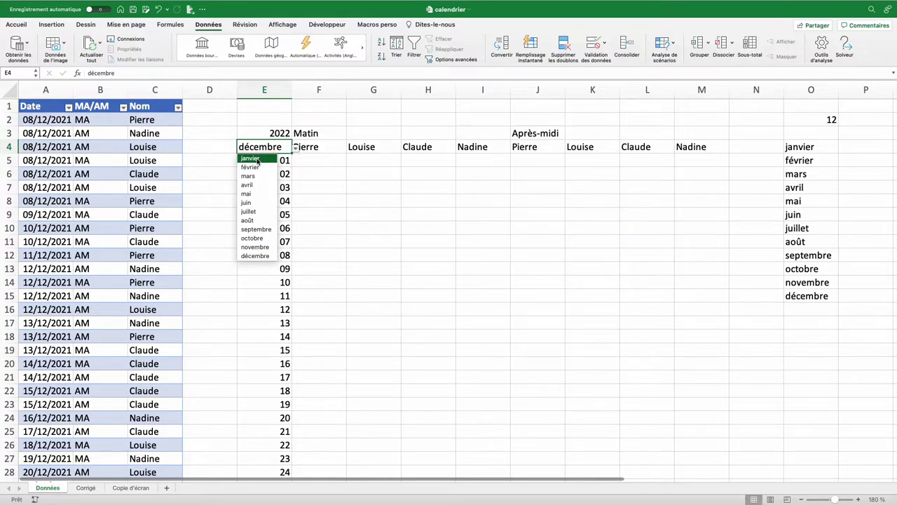
left_click(256, 158)
left_click(315, 163)
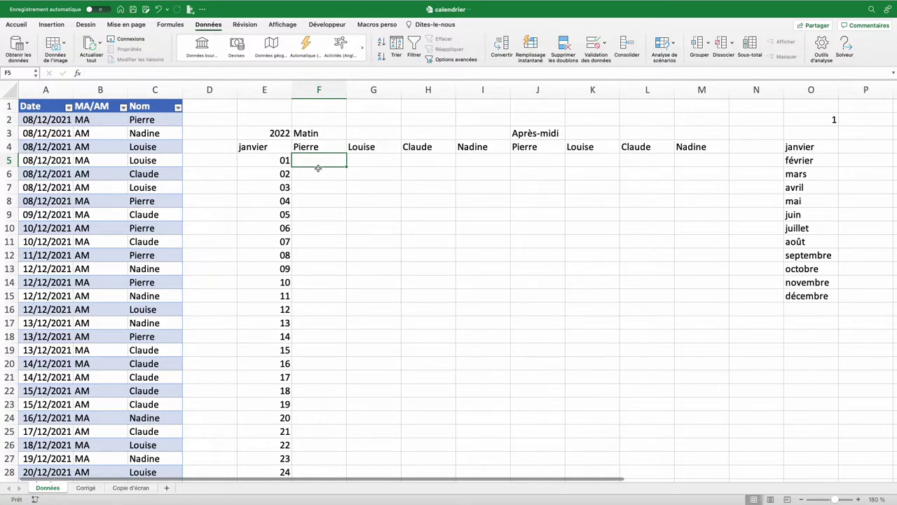
Step: Name the names range F4:I4 Liste_Pers via the Name Box
left_click(268, 160)
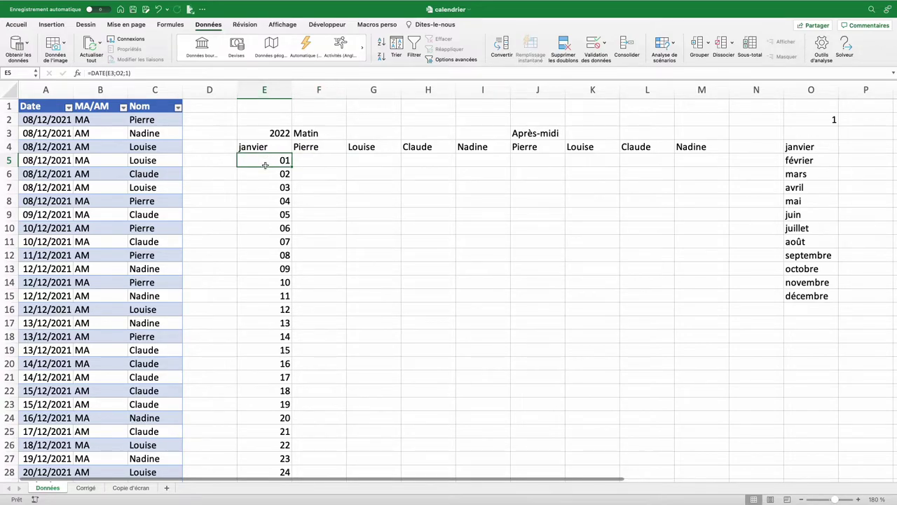
scroll(264, 171, "down", 2)
scroll(270, 315, "down", 3)
scroll(281, 343, "up", 5)
left_click_drag(322, 146, 483, 147)
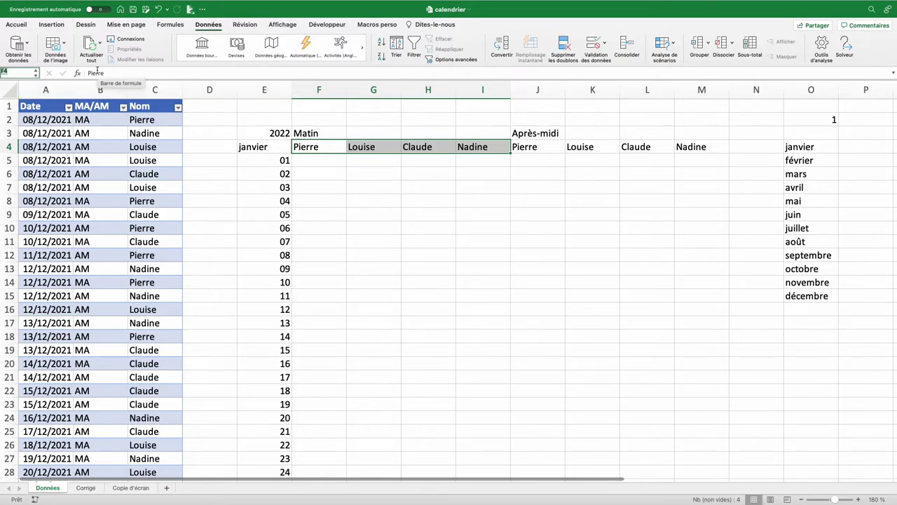
left_click(15, 73)
type("Liste_Pers")
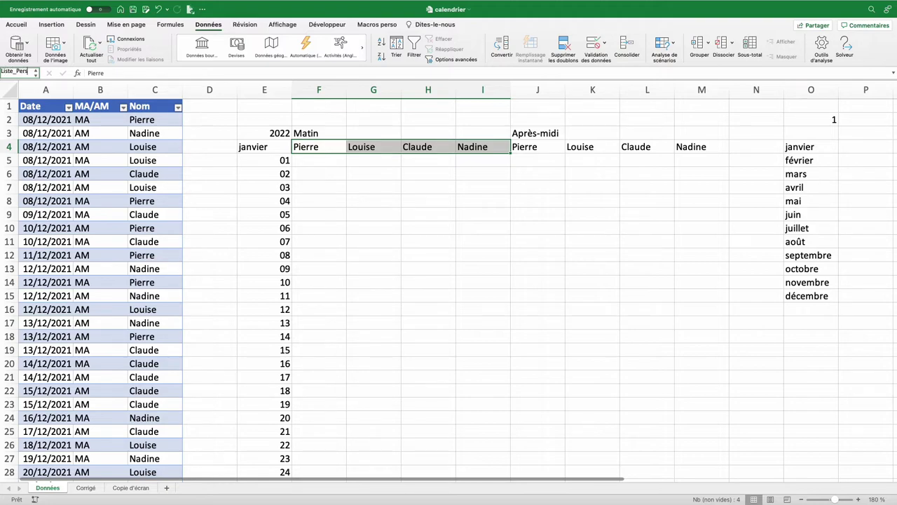
key("Return")
Step: Name the day cells E5:E35 Liste_jours via the Name Box
left_click(270, 160)
scroll(259, 162, "down", 2)
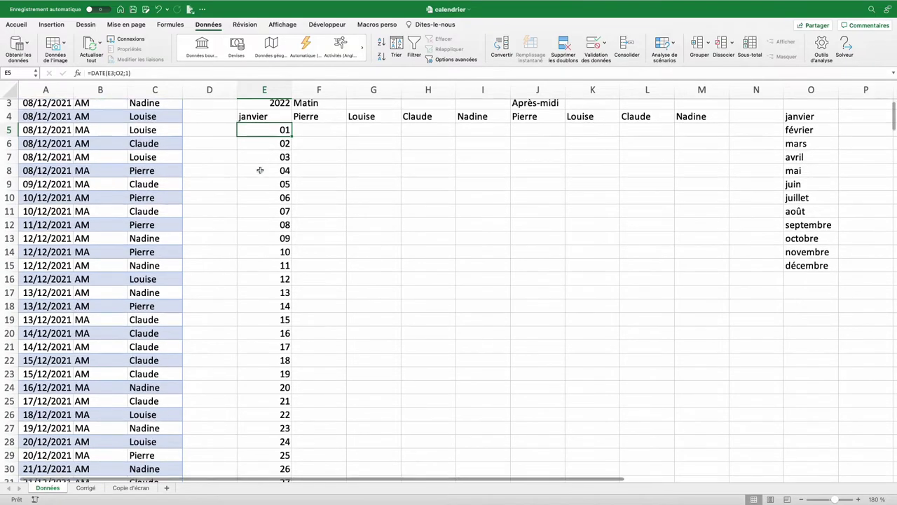
scroll(260, 171, "down", 5)
left_click(277, 415, "shift")
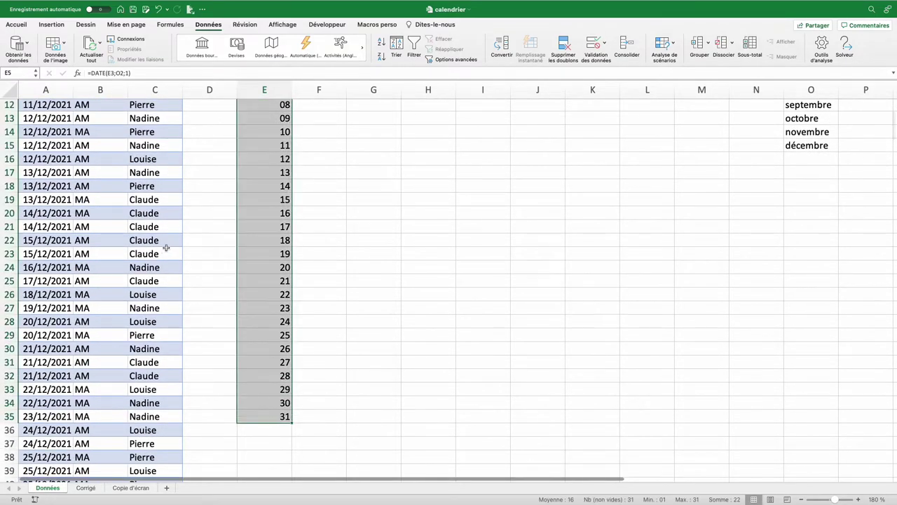
scroll(167, 248, "up", 5)
left_click(18, 72)
type("Liste_Pers")
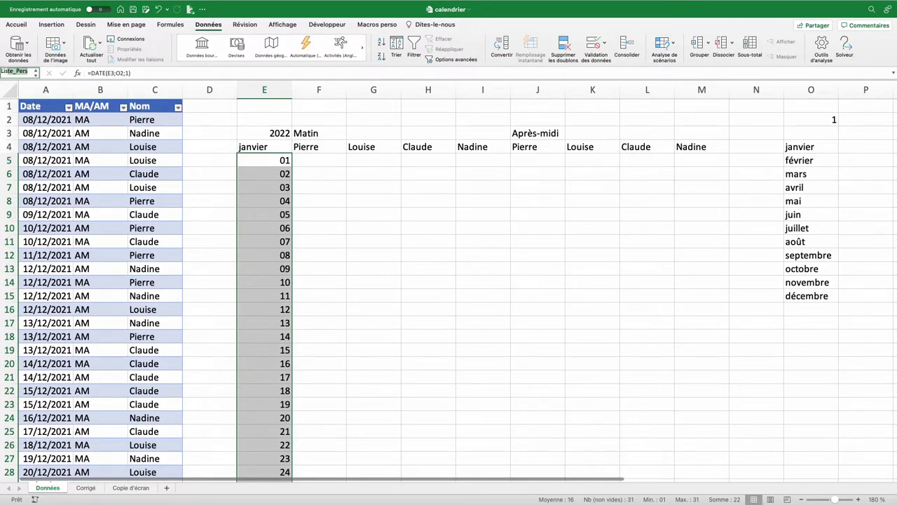
key("BackSpace")
key("BackSpace")
key("BackSpace")
type("jour")
key("Return")
left_click(316, 161)
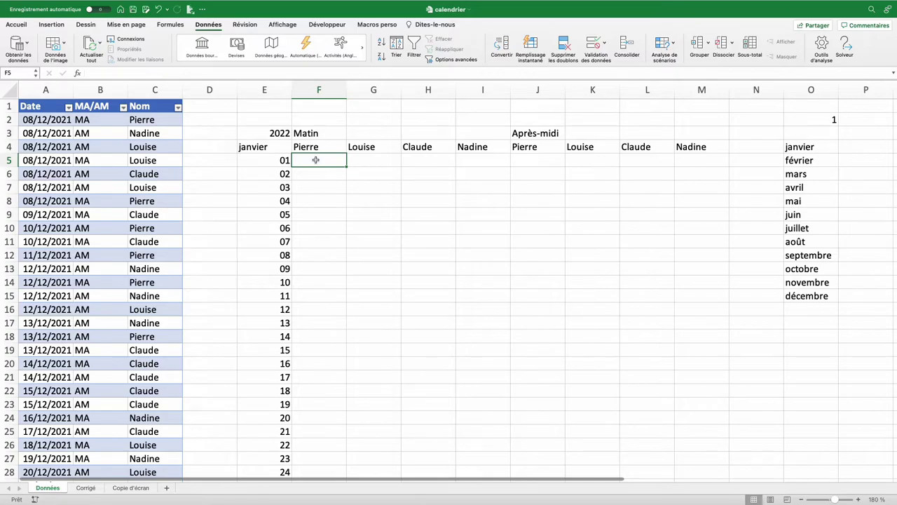
Step: Start F5's formula as =NB.SI.ENS(data[Date];Liste_jours; to match table dates against the day list
type("=nb.si")
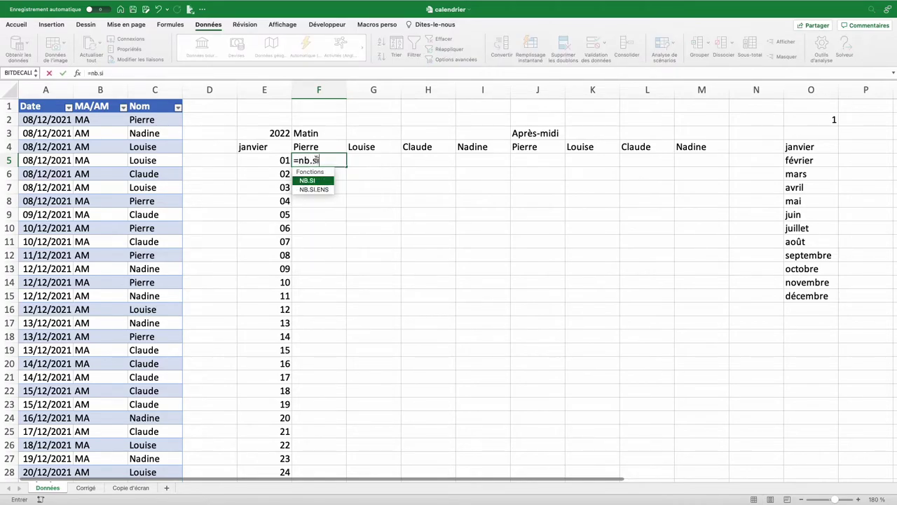
type(".ens(")
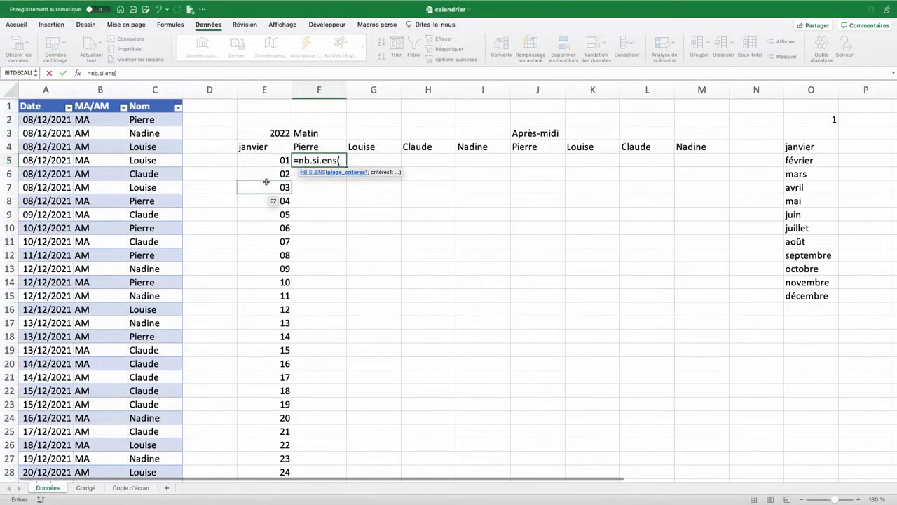
left_click(38, 103)
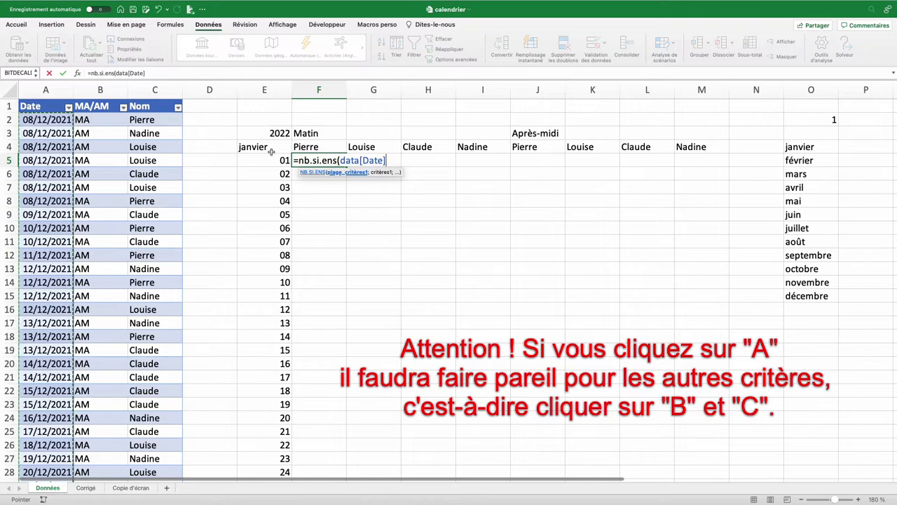
type(";")
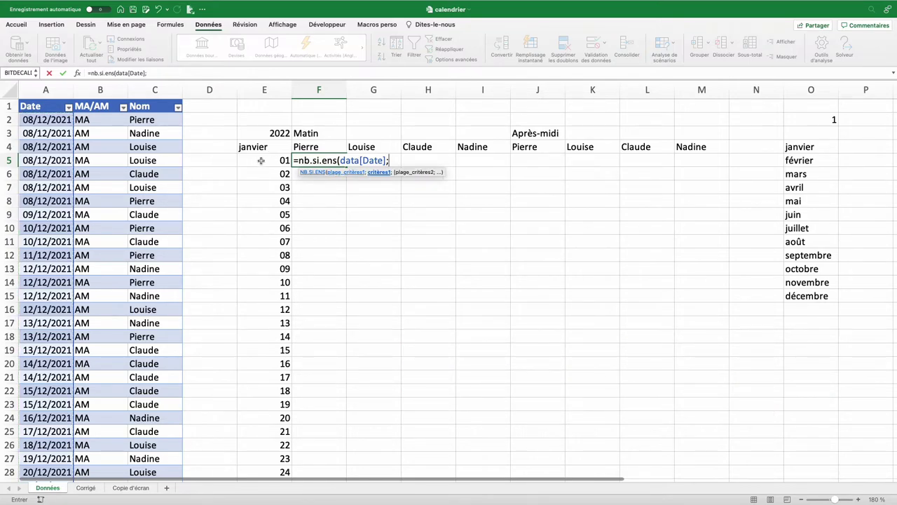
type("Lis")
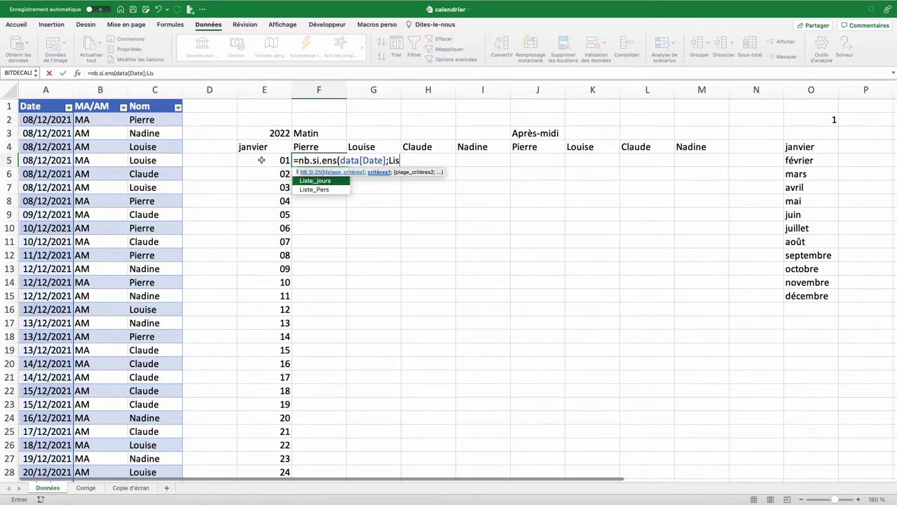
type("te_jours")
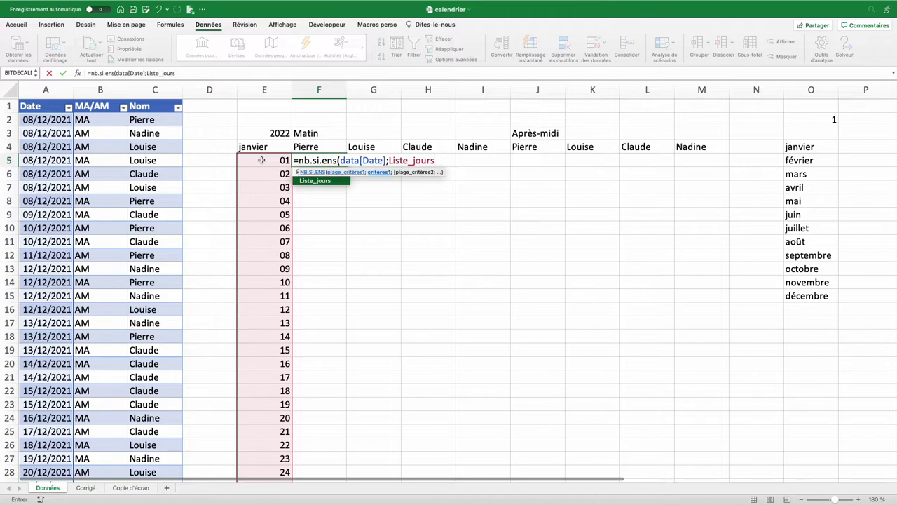
type(";")
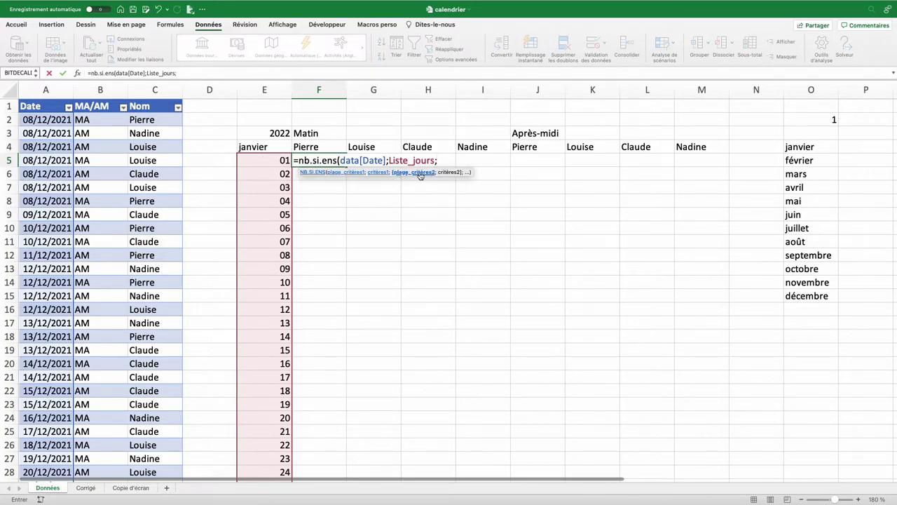
Step: Complete F5's formula: data[Nom] against names F4:I4, MA/AM column equal to "MA", and commit
left_click(149, 102)
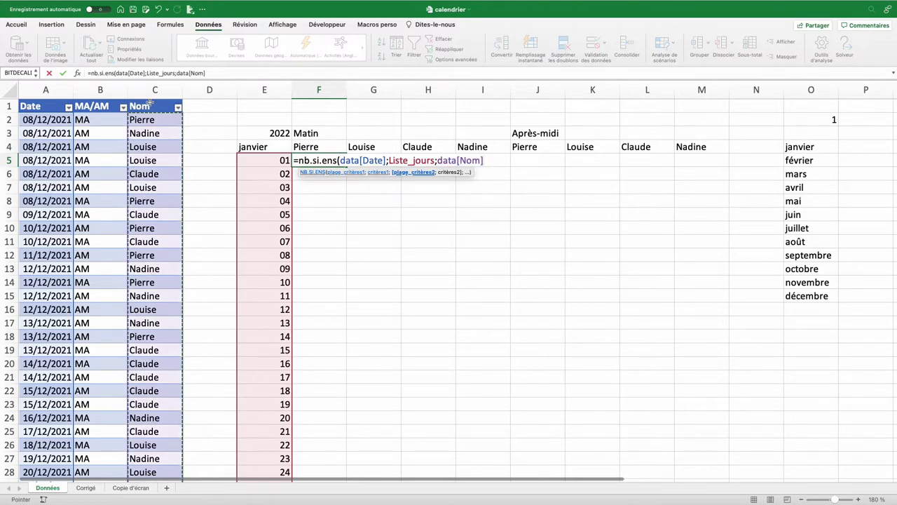
type(";")
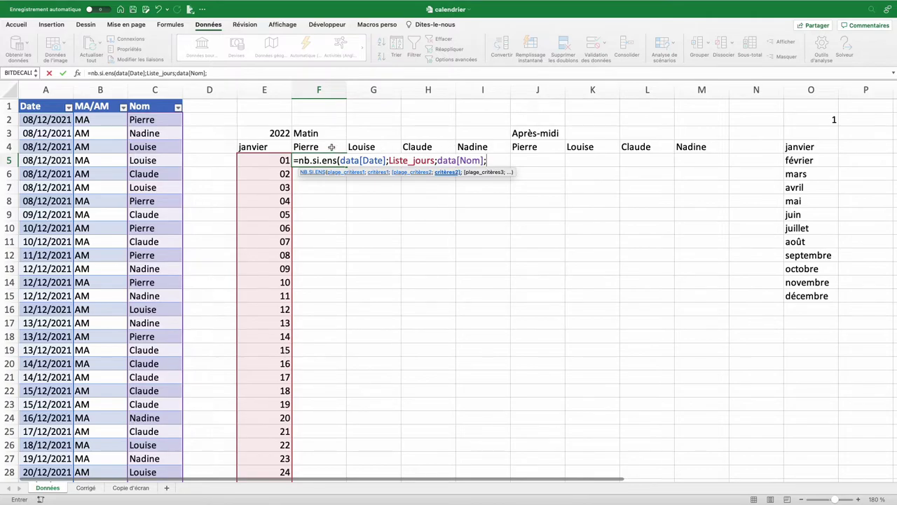
left_click_drag(330, 148, 468, 147)
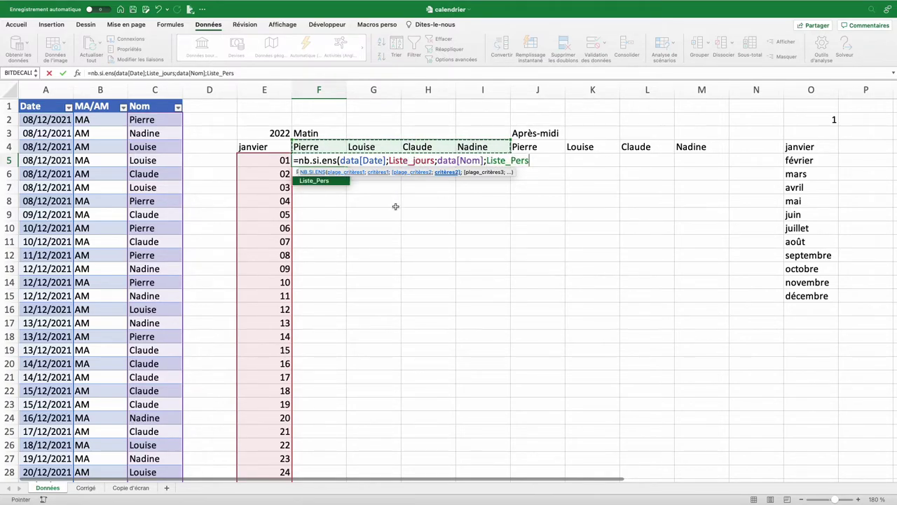
type(";")
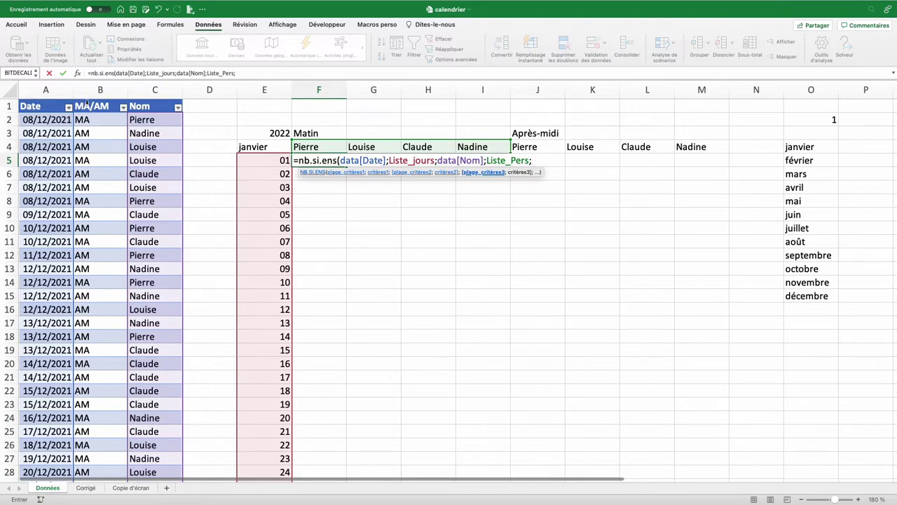
left_click(86, 104)
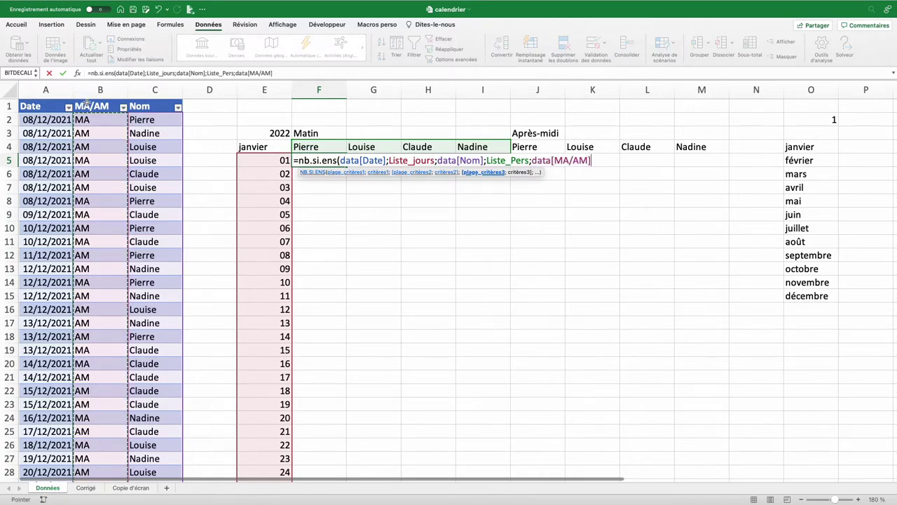
type(";\"")
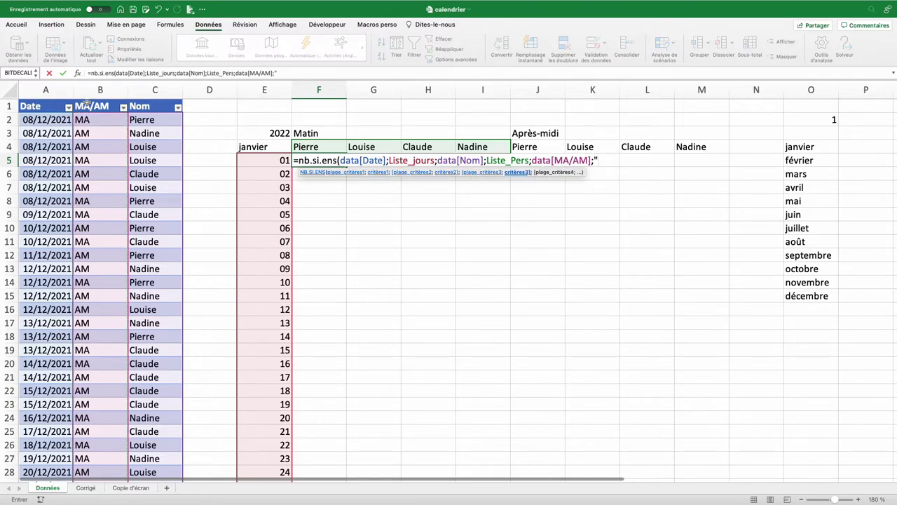
type("MA")
type(")")
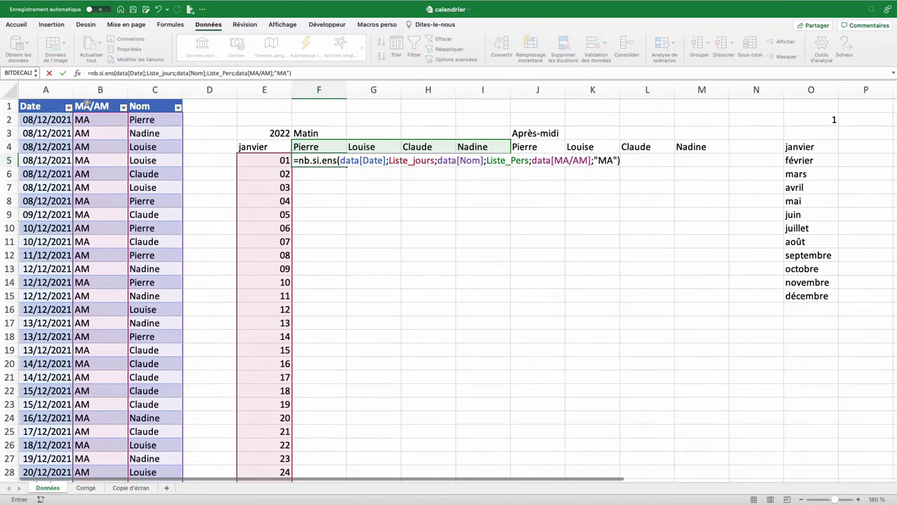
key("Return")
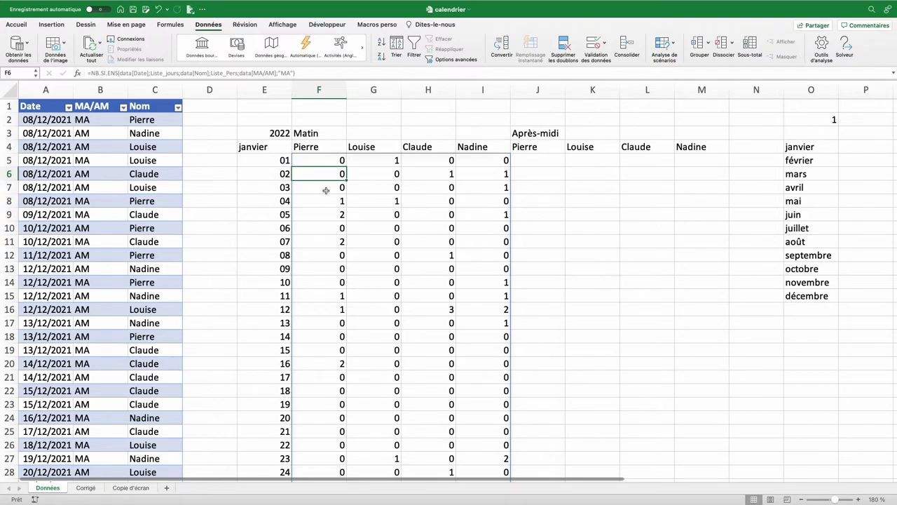
Step: Copy F5's count formula into J5 and change its criterion from "MA" to "AM"
left_click(319, 161)
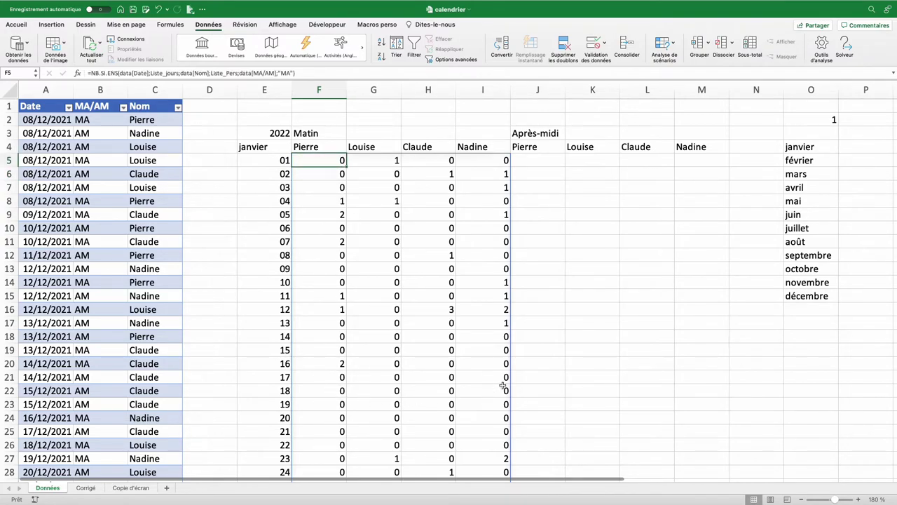
key("super+c")
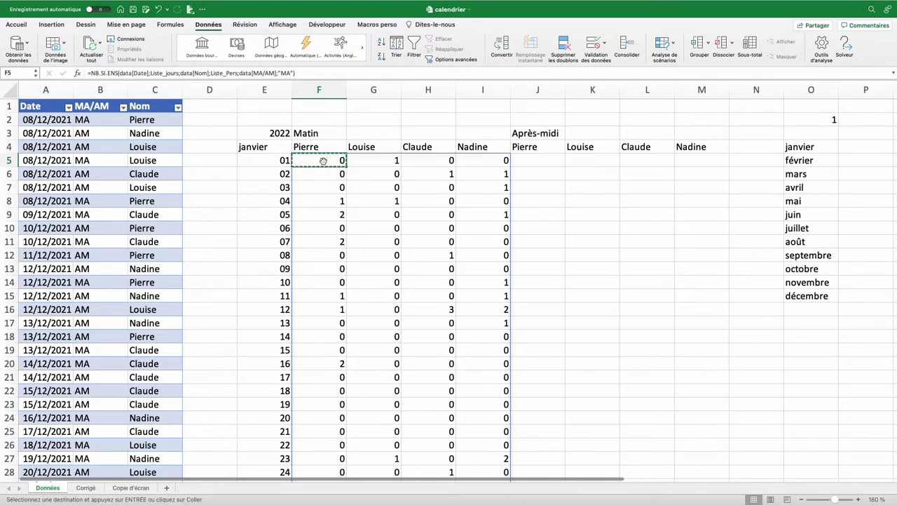
left_click(538, 161)
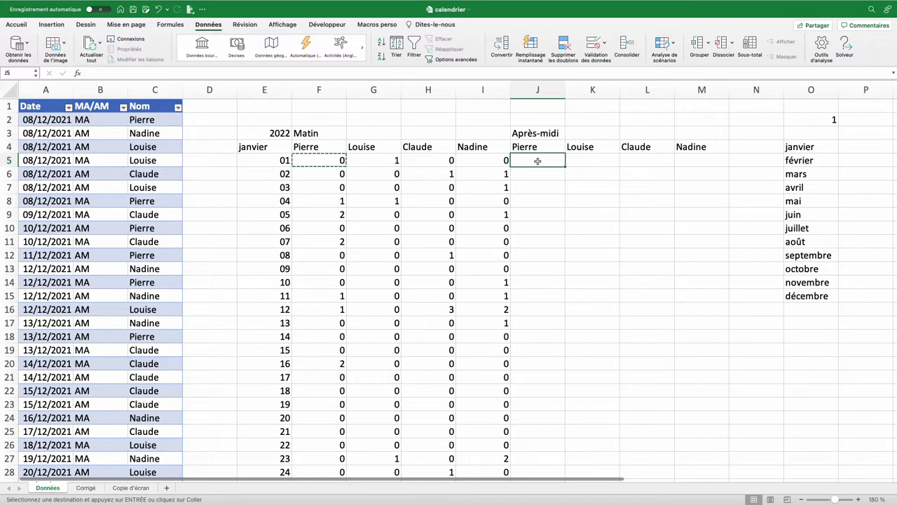
key("super+v")
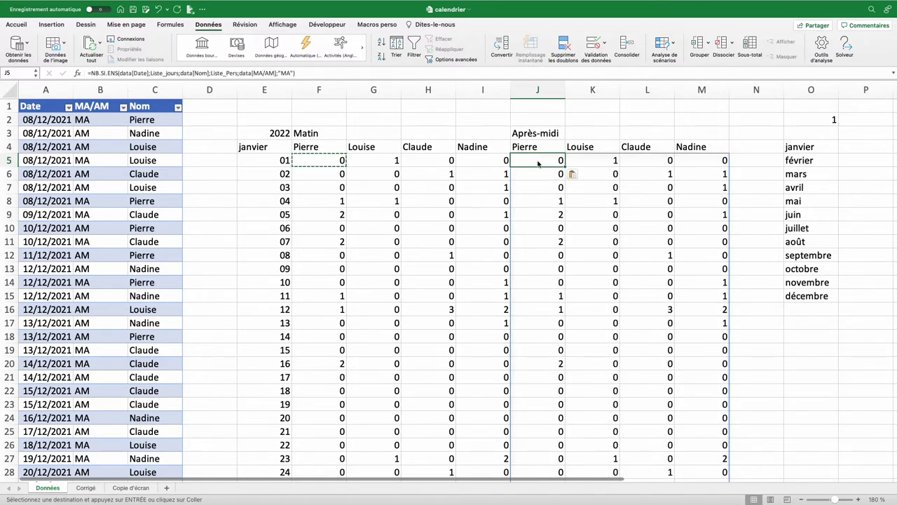
double_click(538, 161)
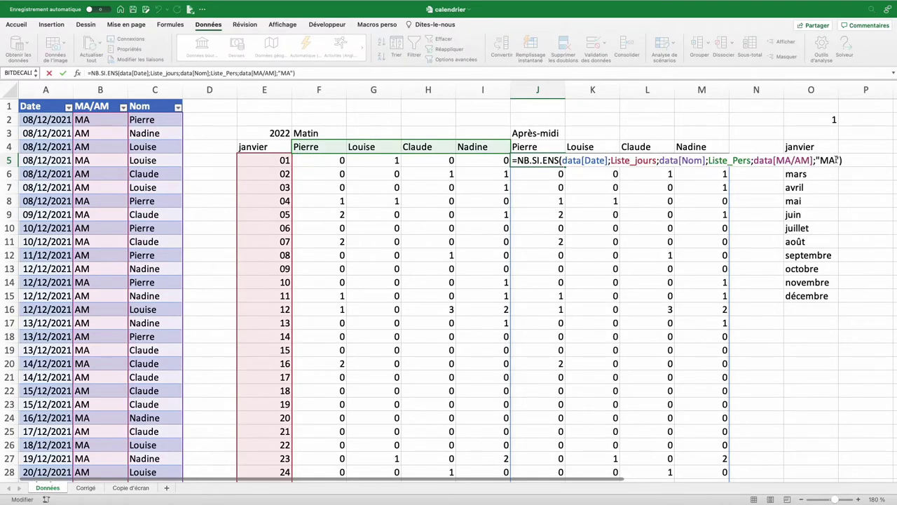
left_click_drag(837, 157, 817, 159)
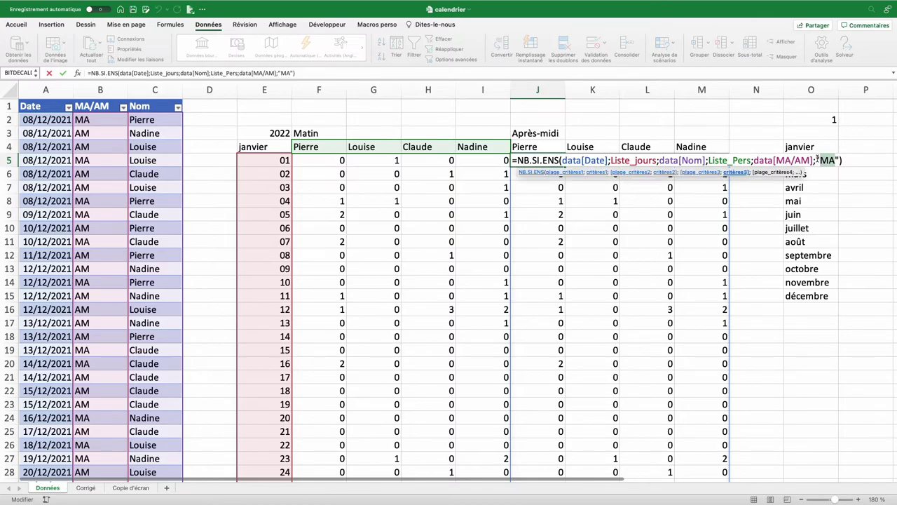
type("AM")
key("Return")
Step: Compare with the Corrigé sheet's March table, then select the Données count grid F5:M35
key("ctrl+Page_Down")
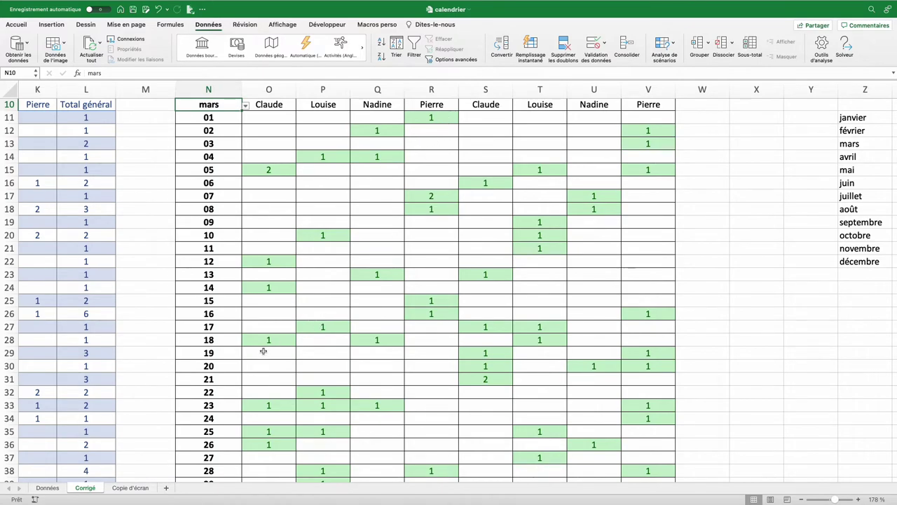
left_click(47, 487)
left_click(313, 161)
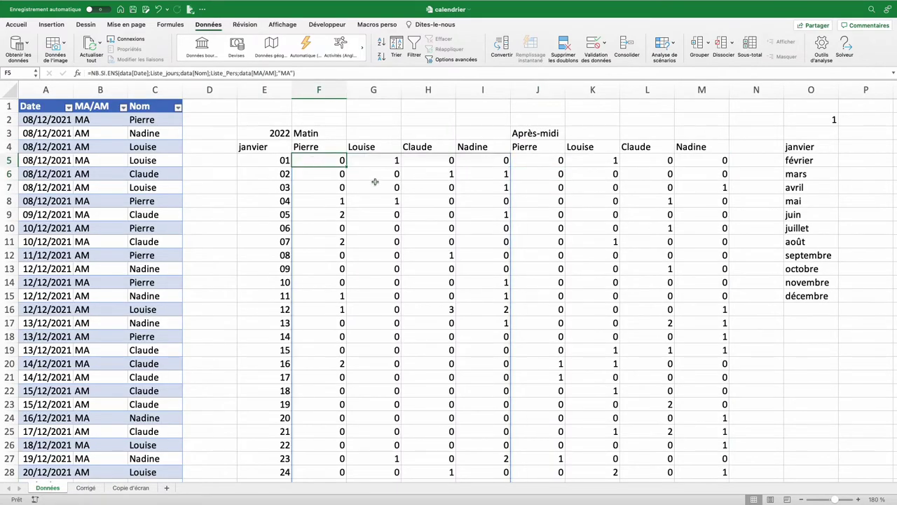
scroll(564, 265, "down", 5)
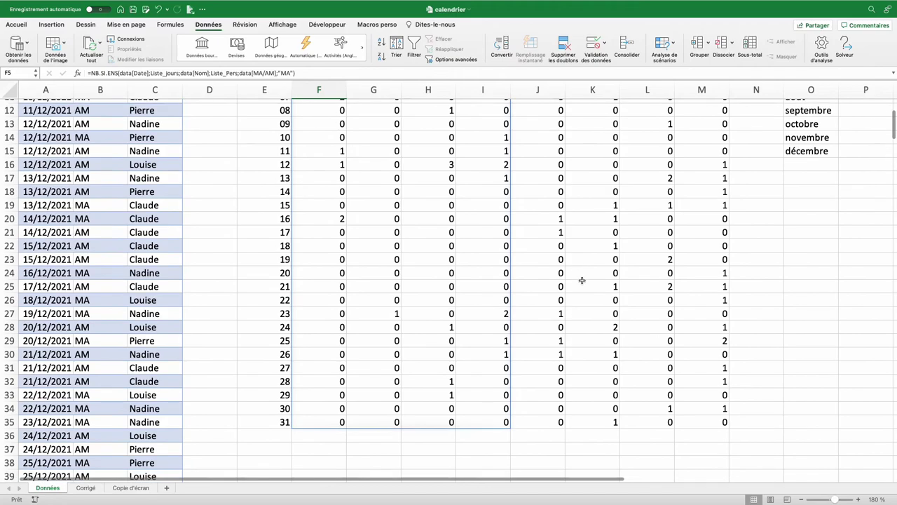
scroll(579, 280, "down", 3)
left_click(703, 319, "shift")
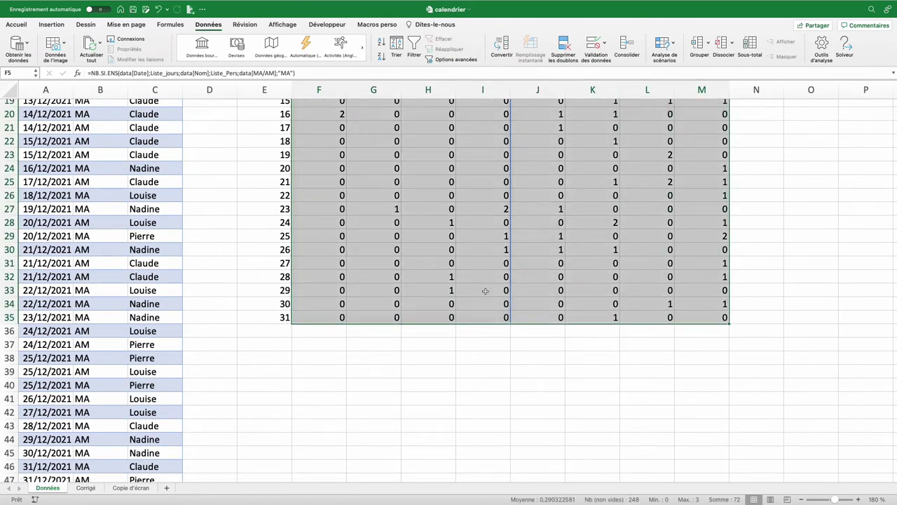
Step: Highlight cells greater than 0 with green fill and dark green text
left_click(16, 25)
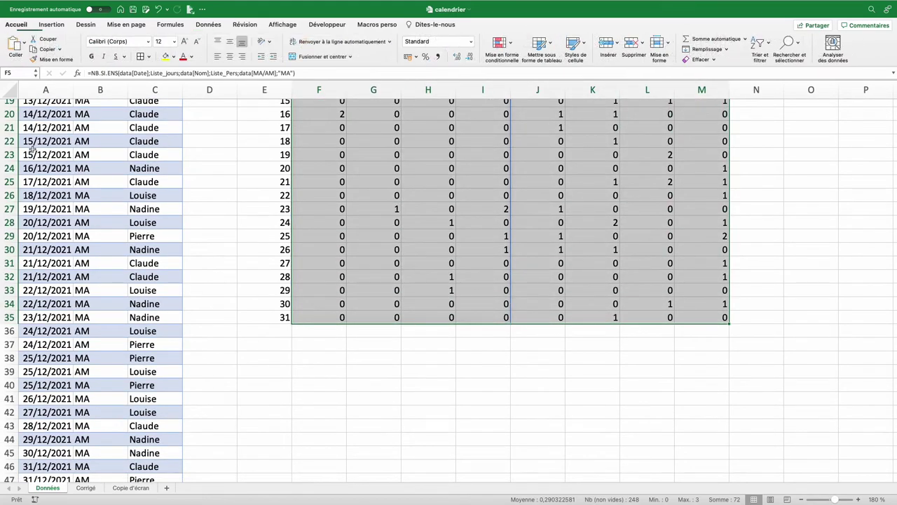
left_click(506, 43)
mouse_move(561, 59)
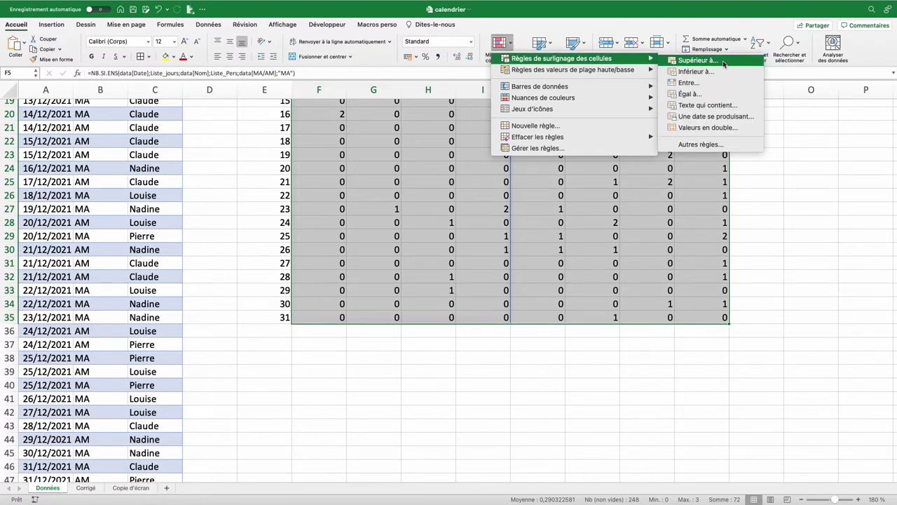
left_click(724, 64)
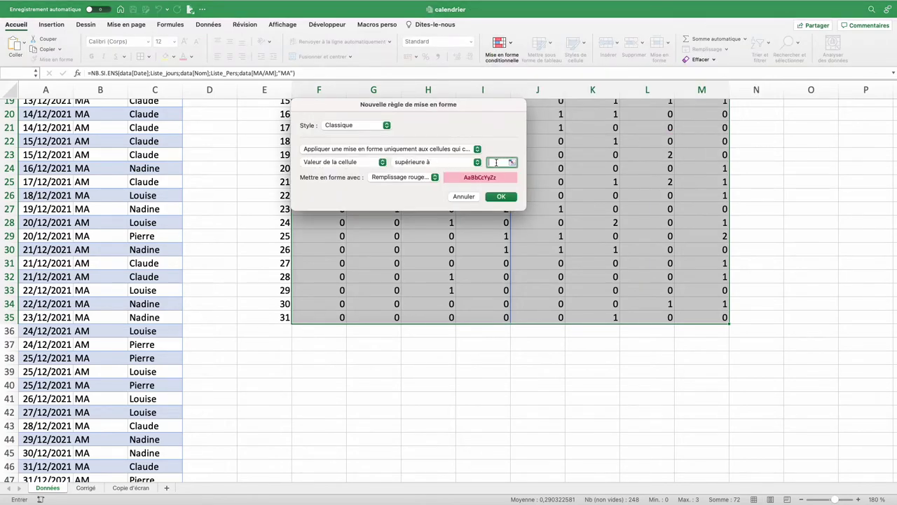
type("0")
left_click(425, 178)
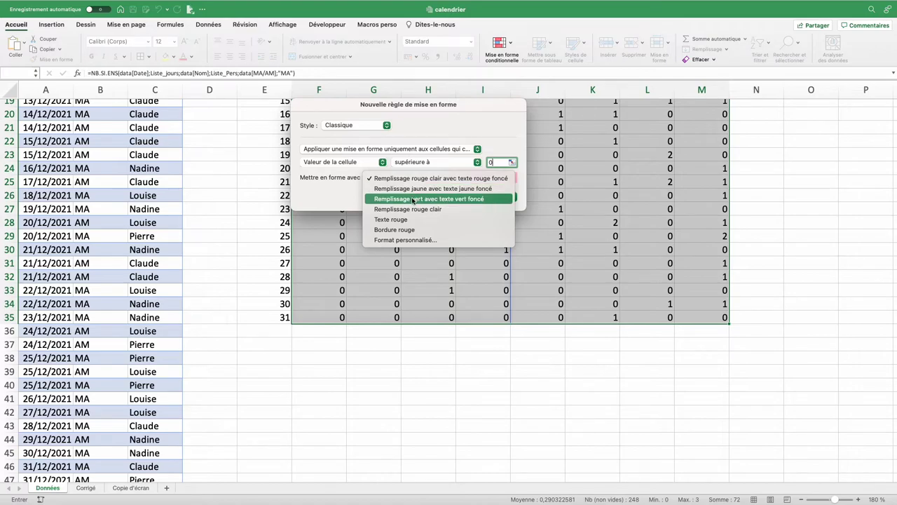
left_click(413, 199)
left_click(502, 197)
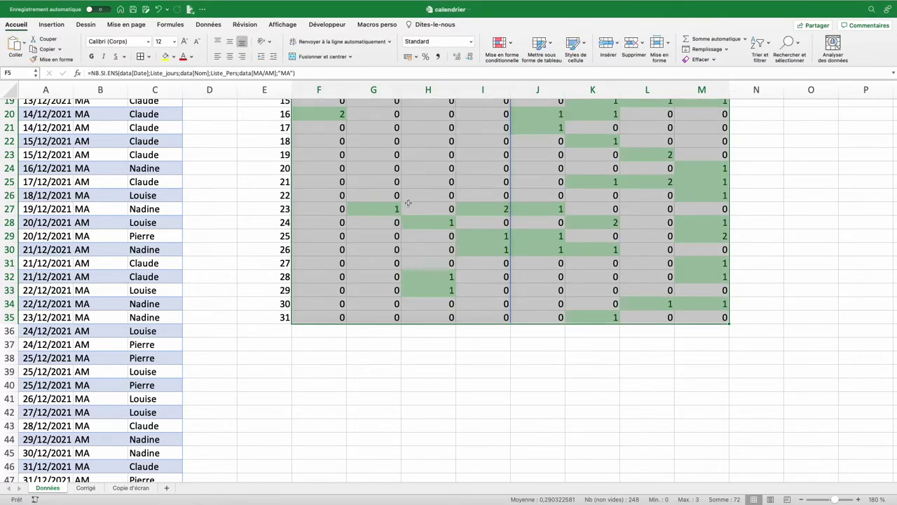
Step: Apply the custom number format 0;-0;;@ to the grid so zeros are hidden
scroll(333, 166, "up", 5)
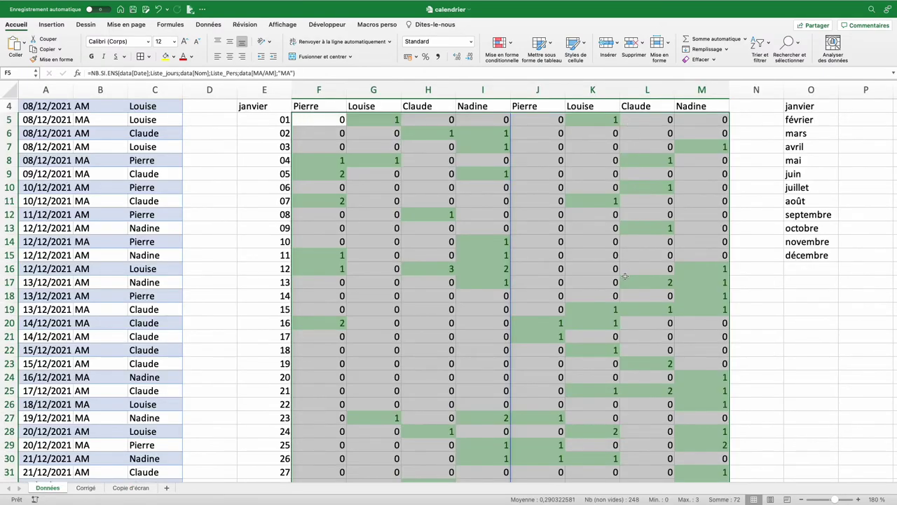
left_click(472, 42)
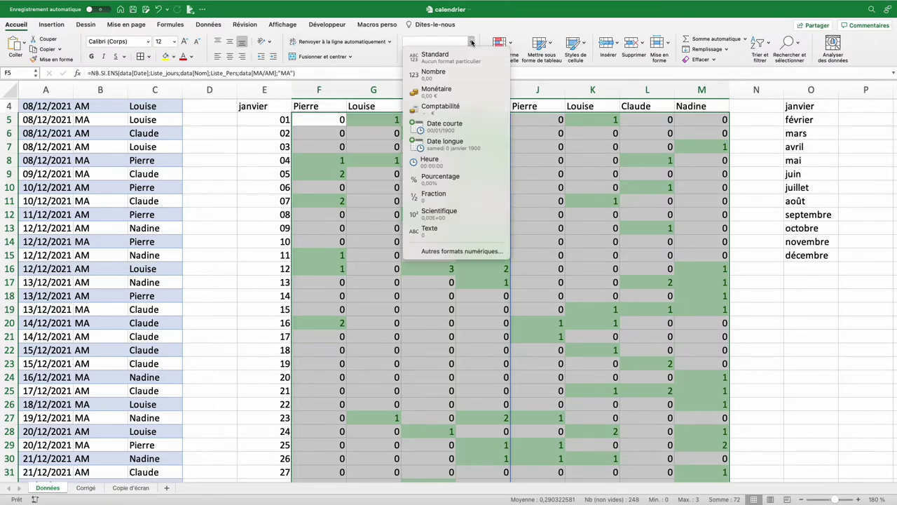
left_click(461, 252)
left_click(351, 201)
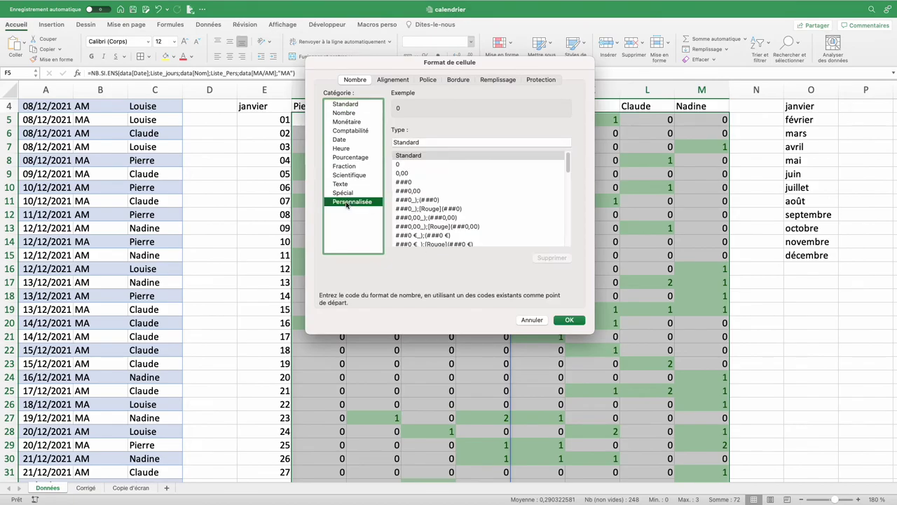
triple_click(398, 142)
type("0;-0;;@")
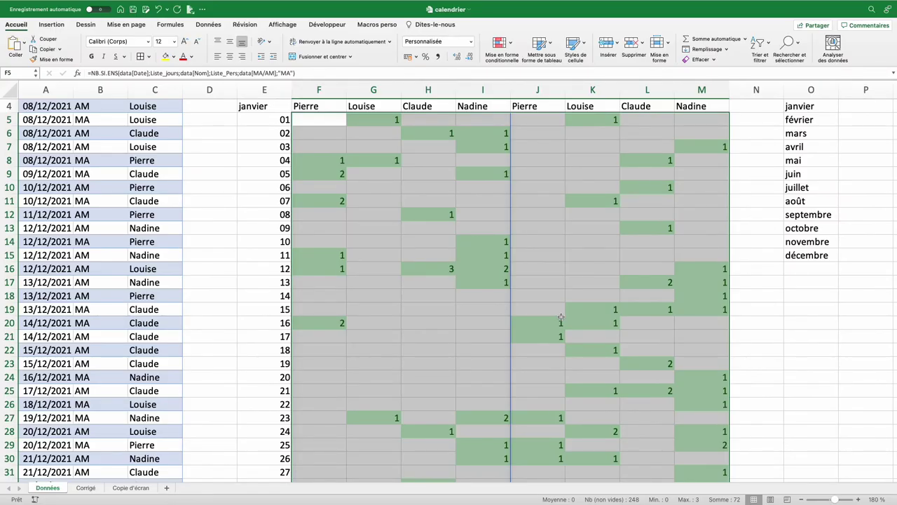
Step: Switch month cell E4 to février from its dropdown list
scroll(561, 280, "up", 3)
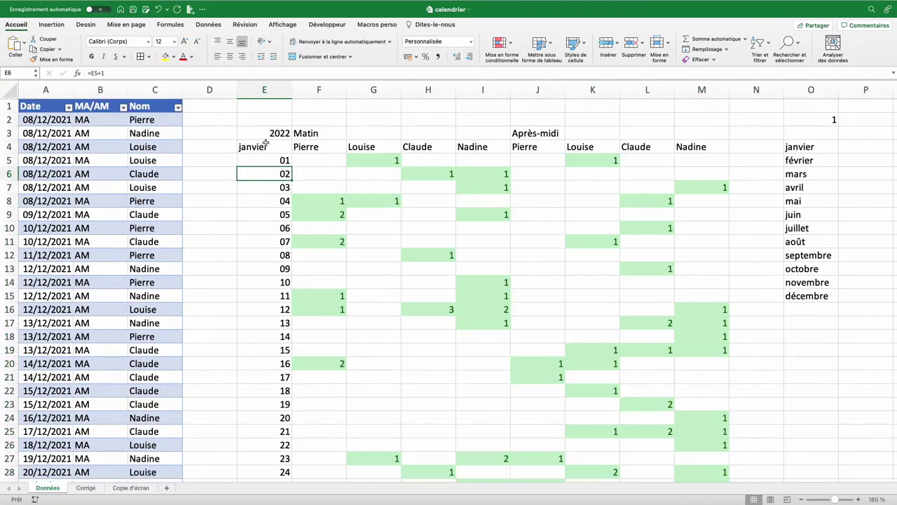
left_click(266, 145)
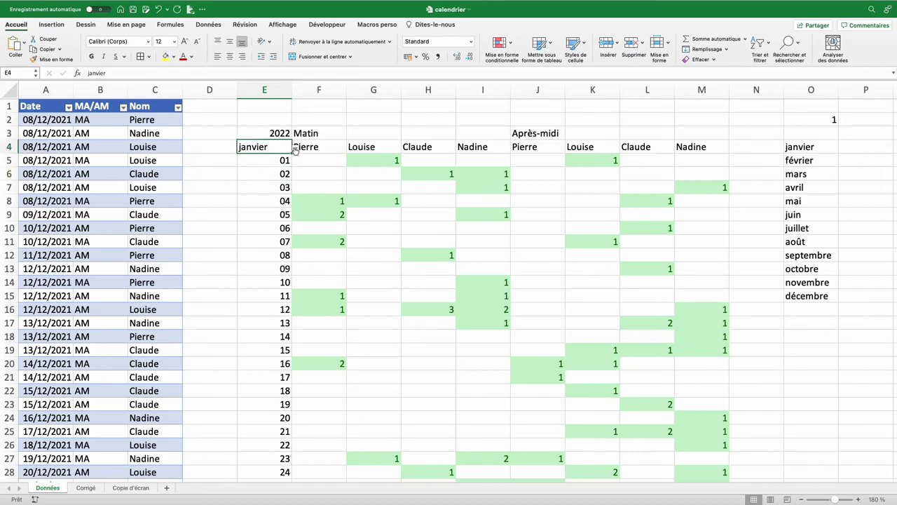
left_click(295, 148)
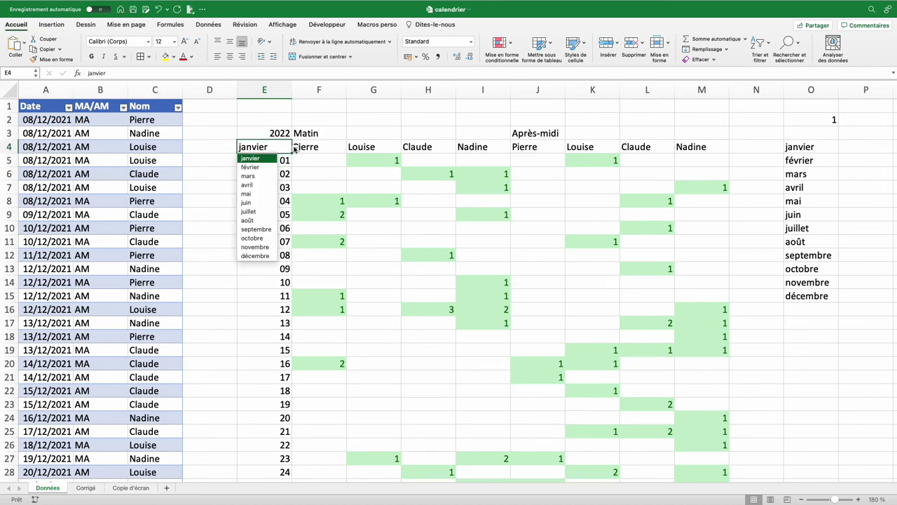
left_click(251, 167)
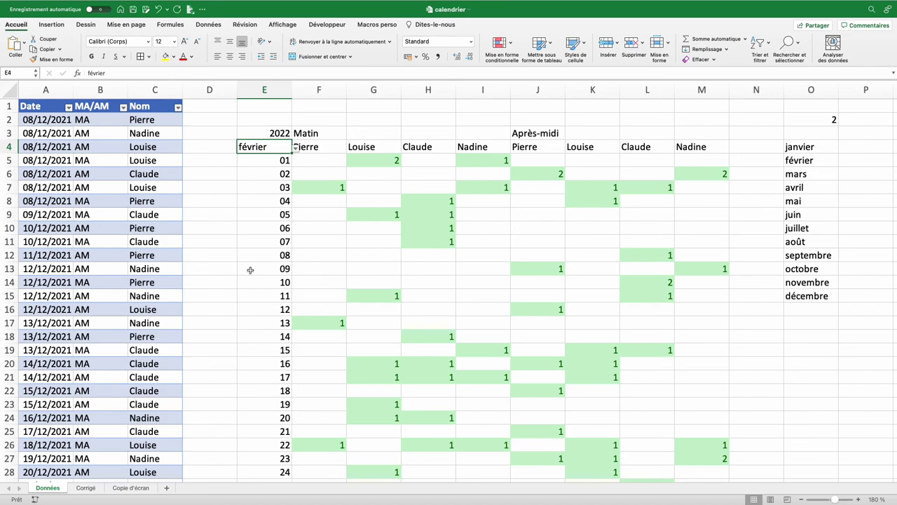